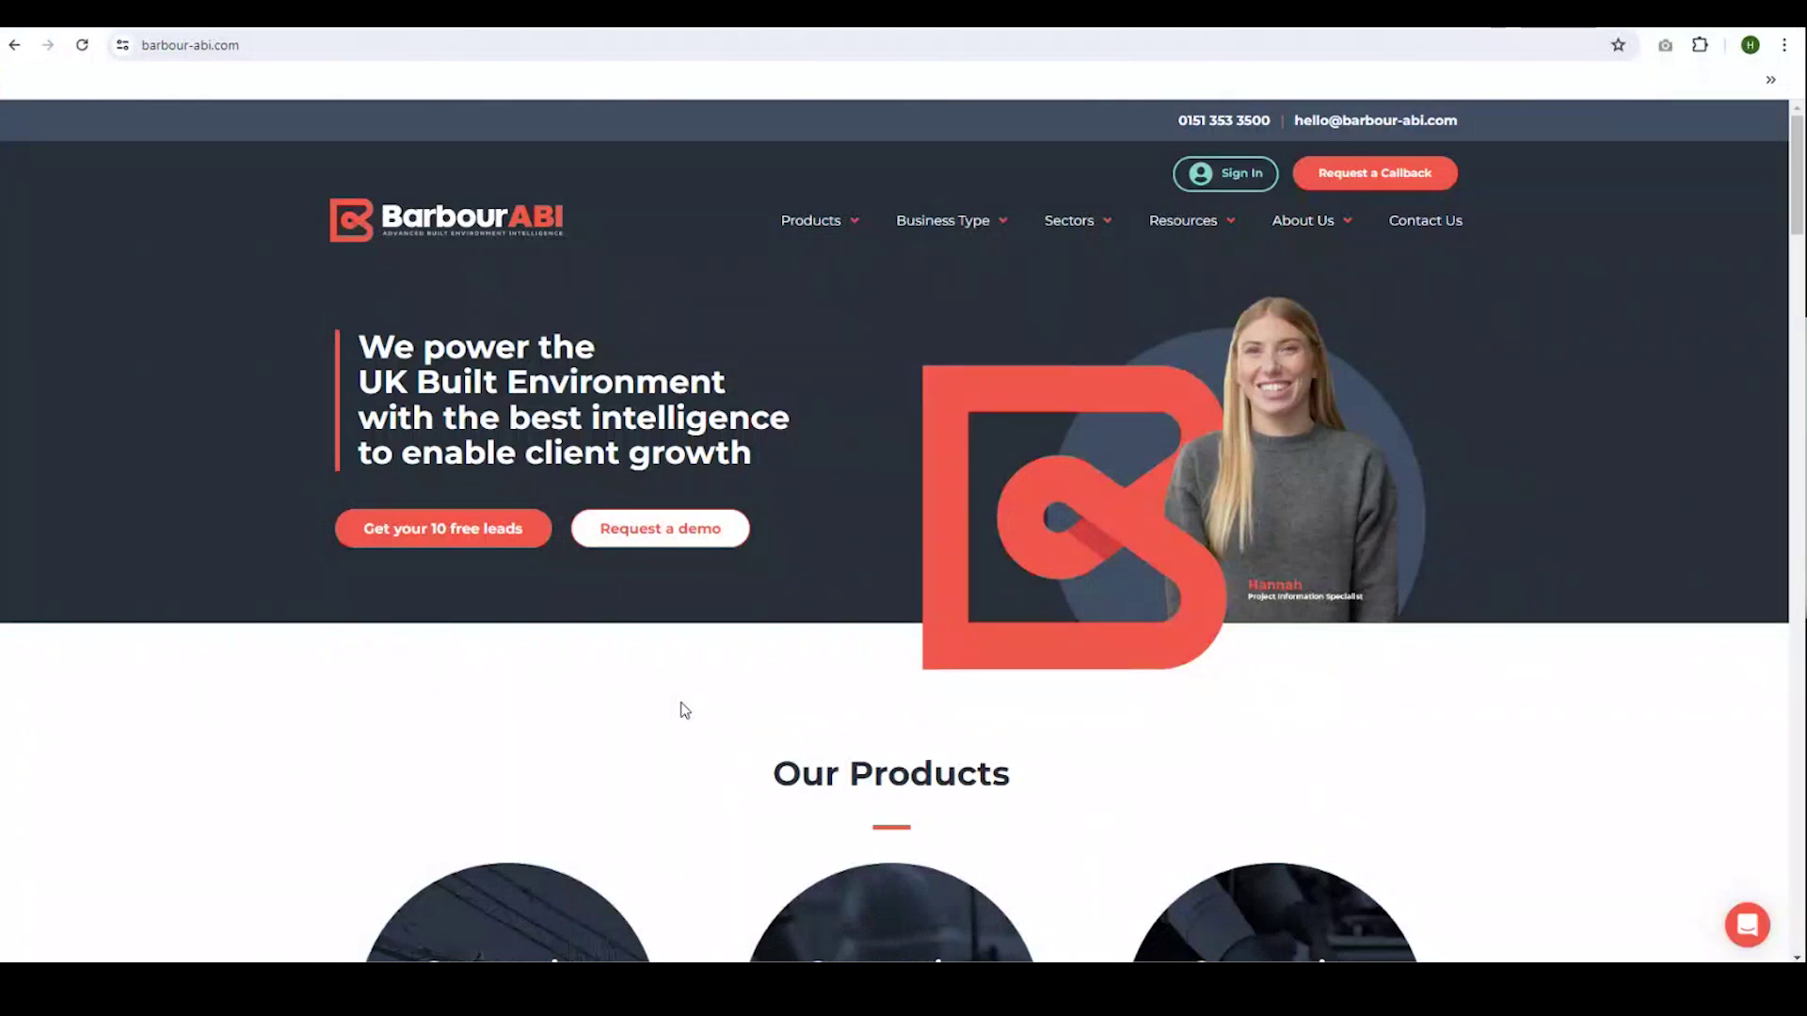
Step: Go from the Barbour ABI homepage to the My Barbour ABI sign-in page
drag(241, 45, 130, 38)
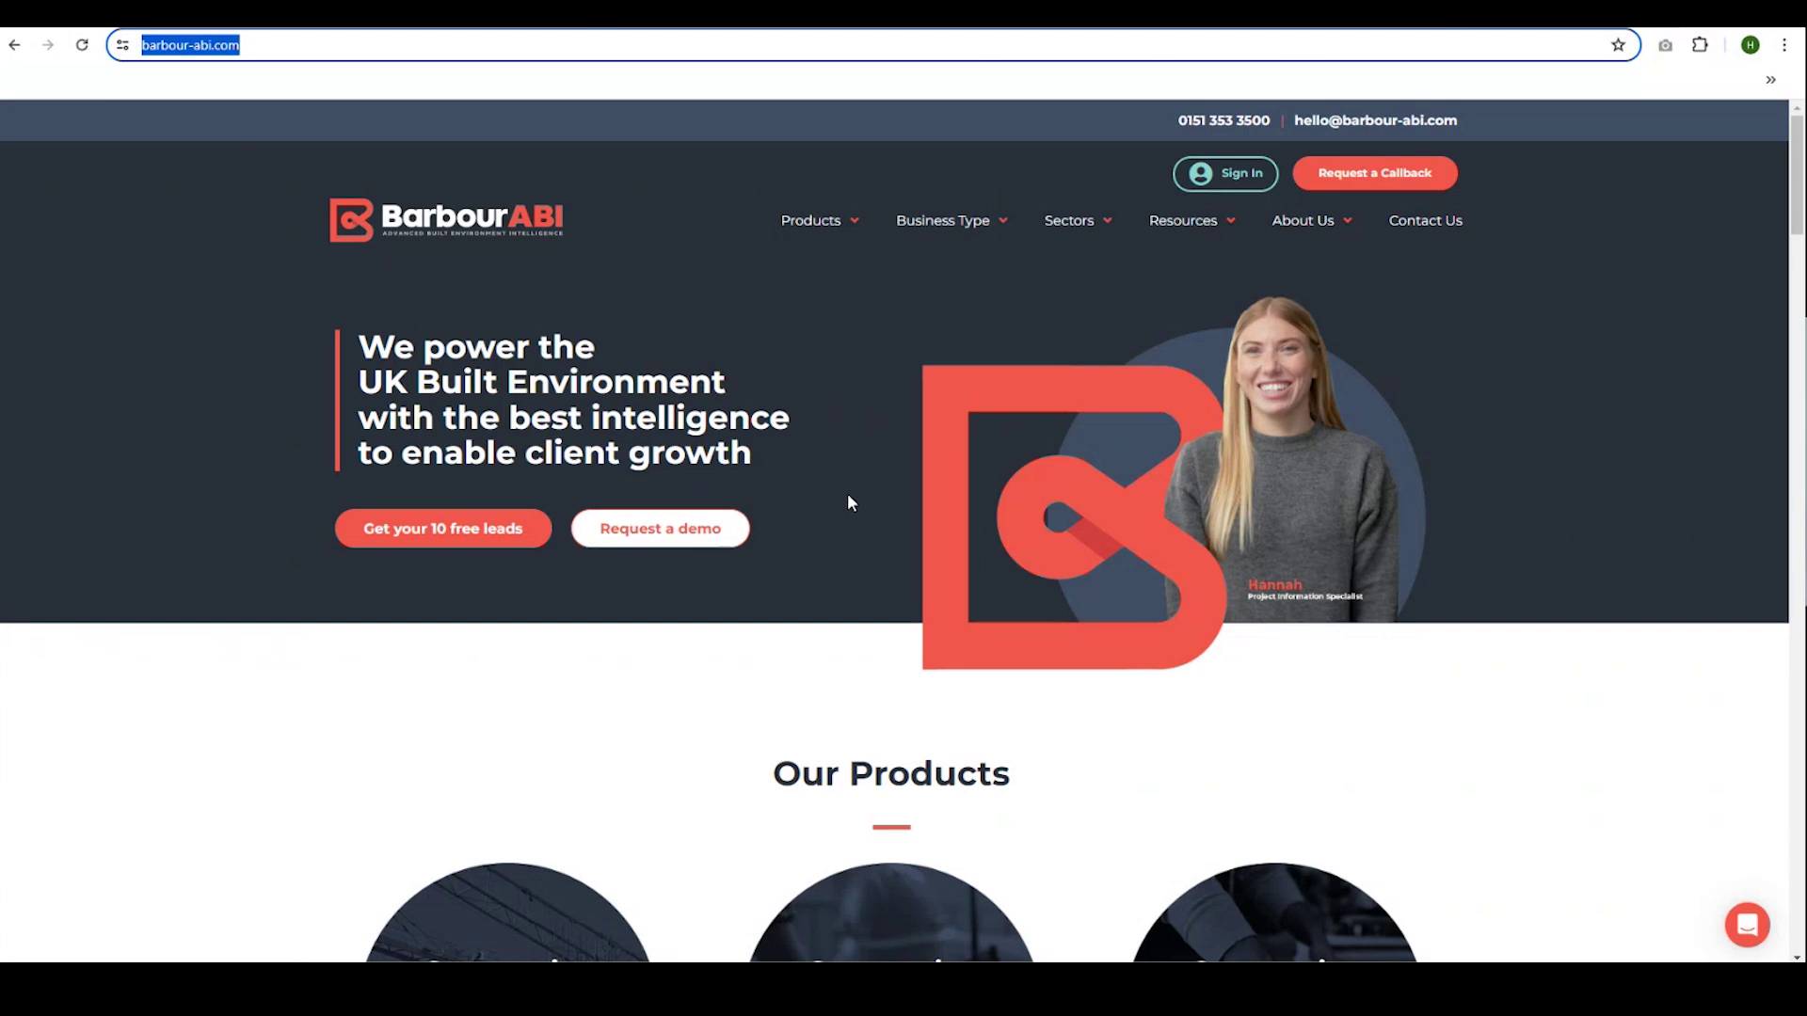
click(1214, 181)
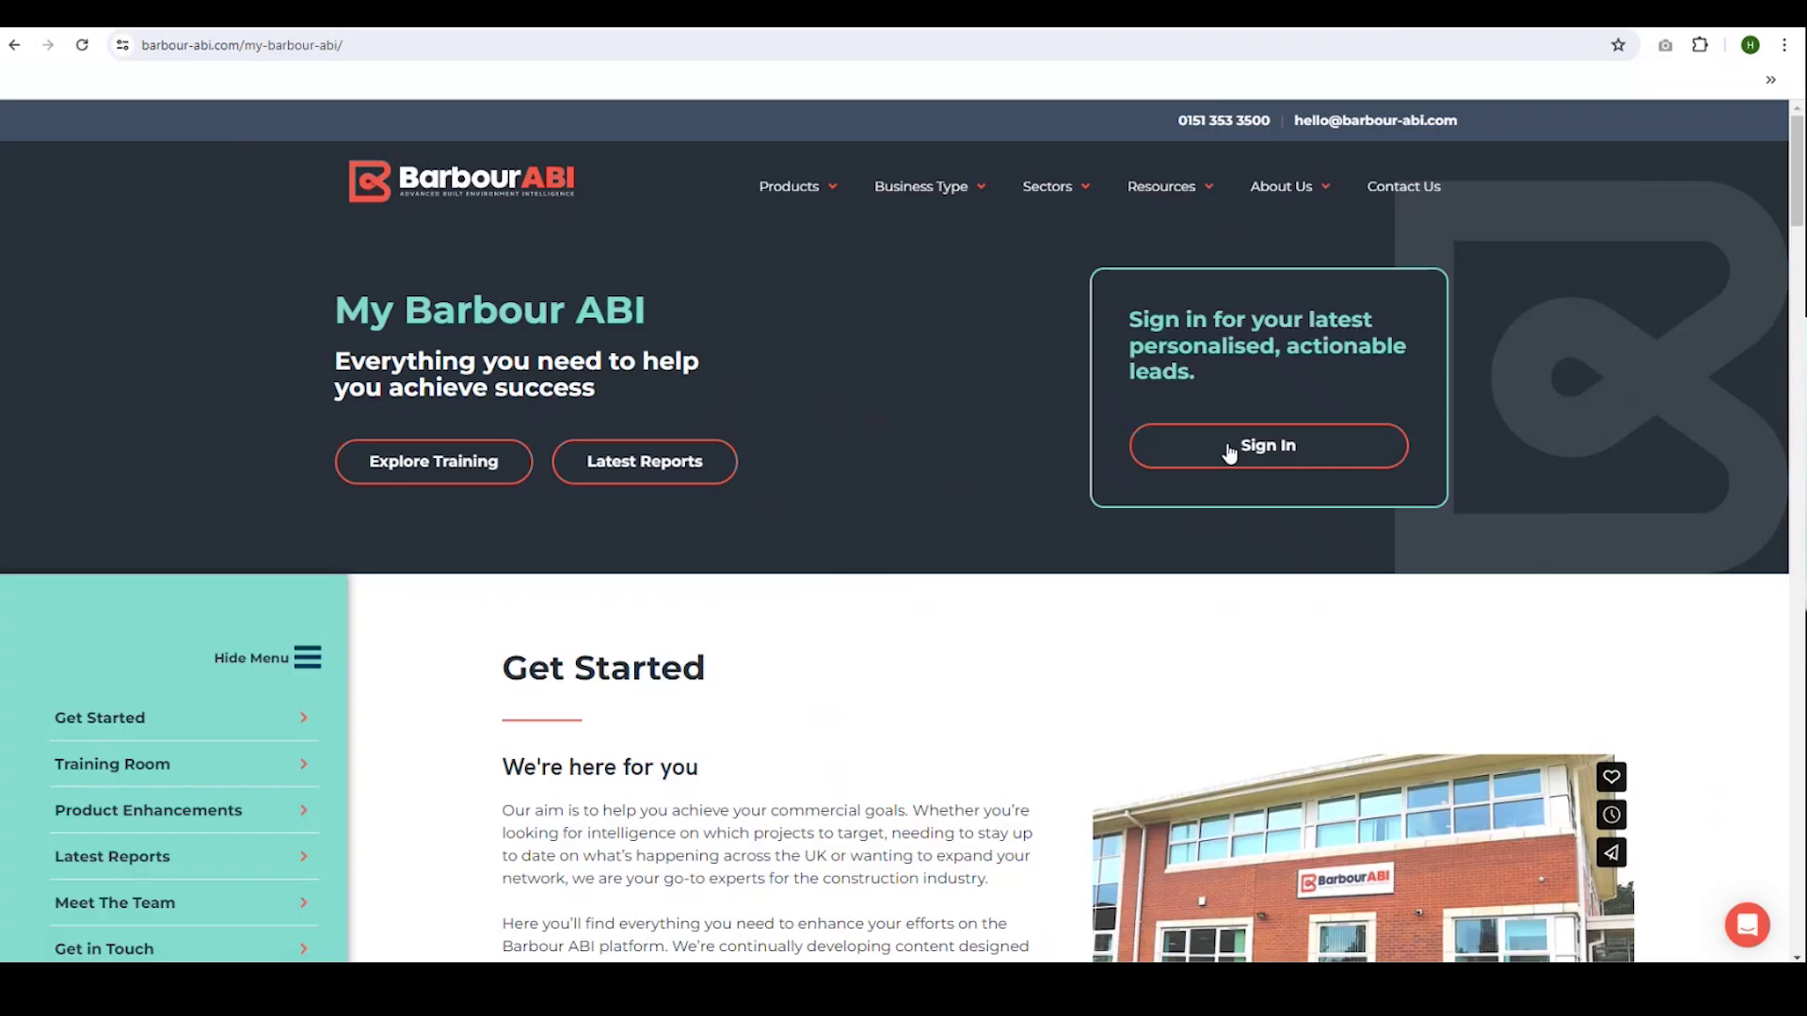
Step: Sign in with the account username and password to reach the project search page
click(1268, 445)
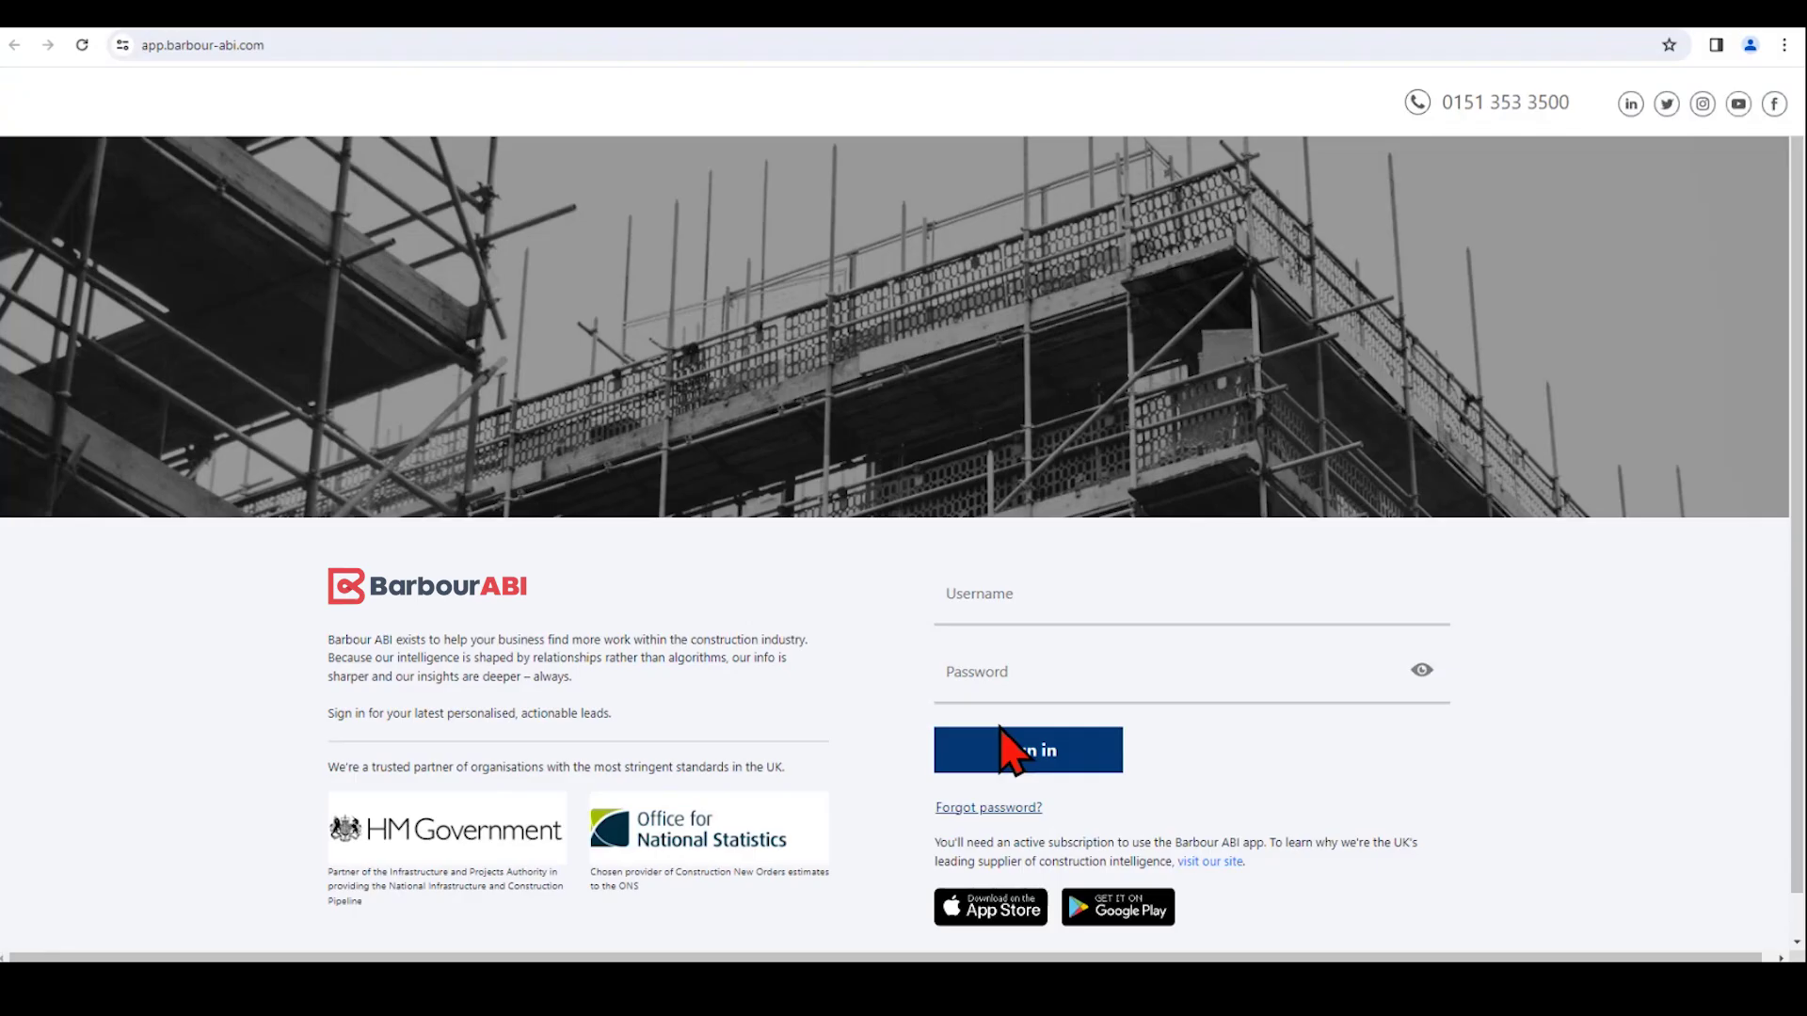
click(1024, 601)
text(1389)
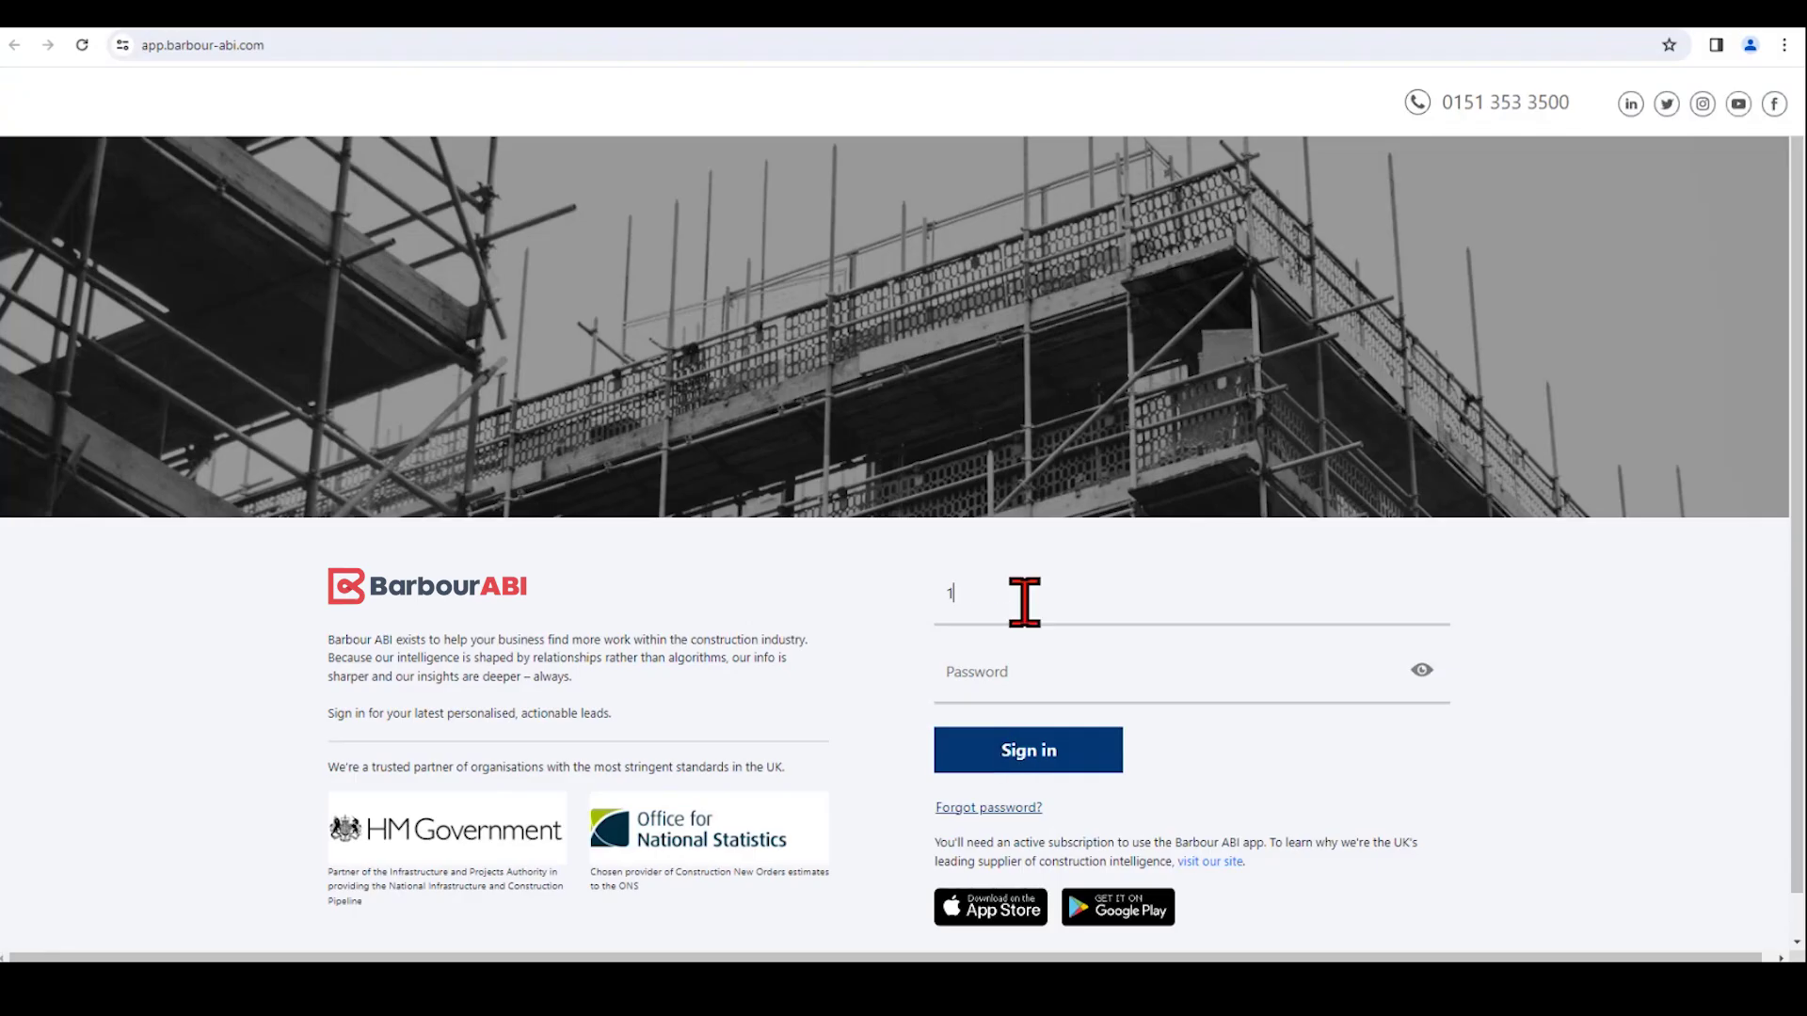
click(1014, 654)
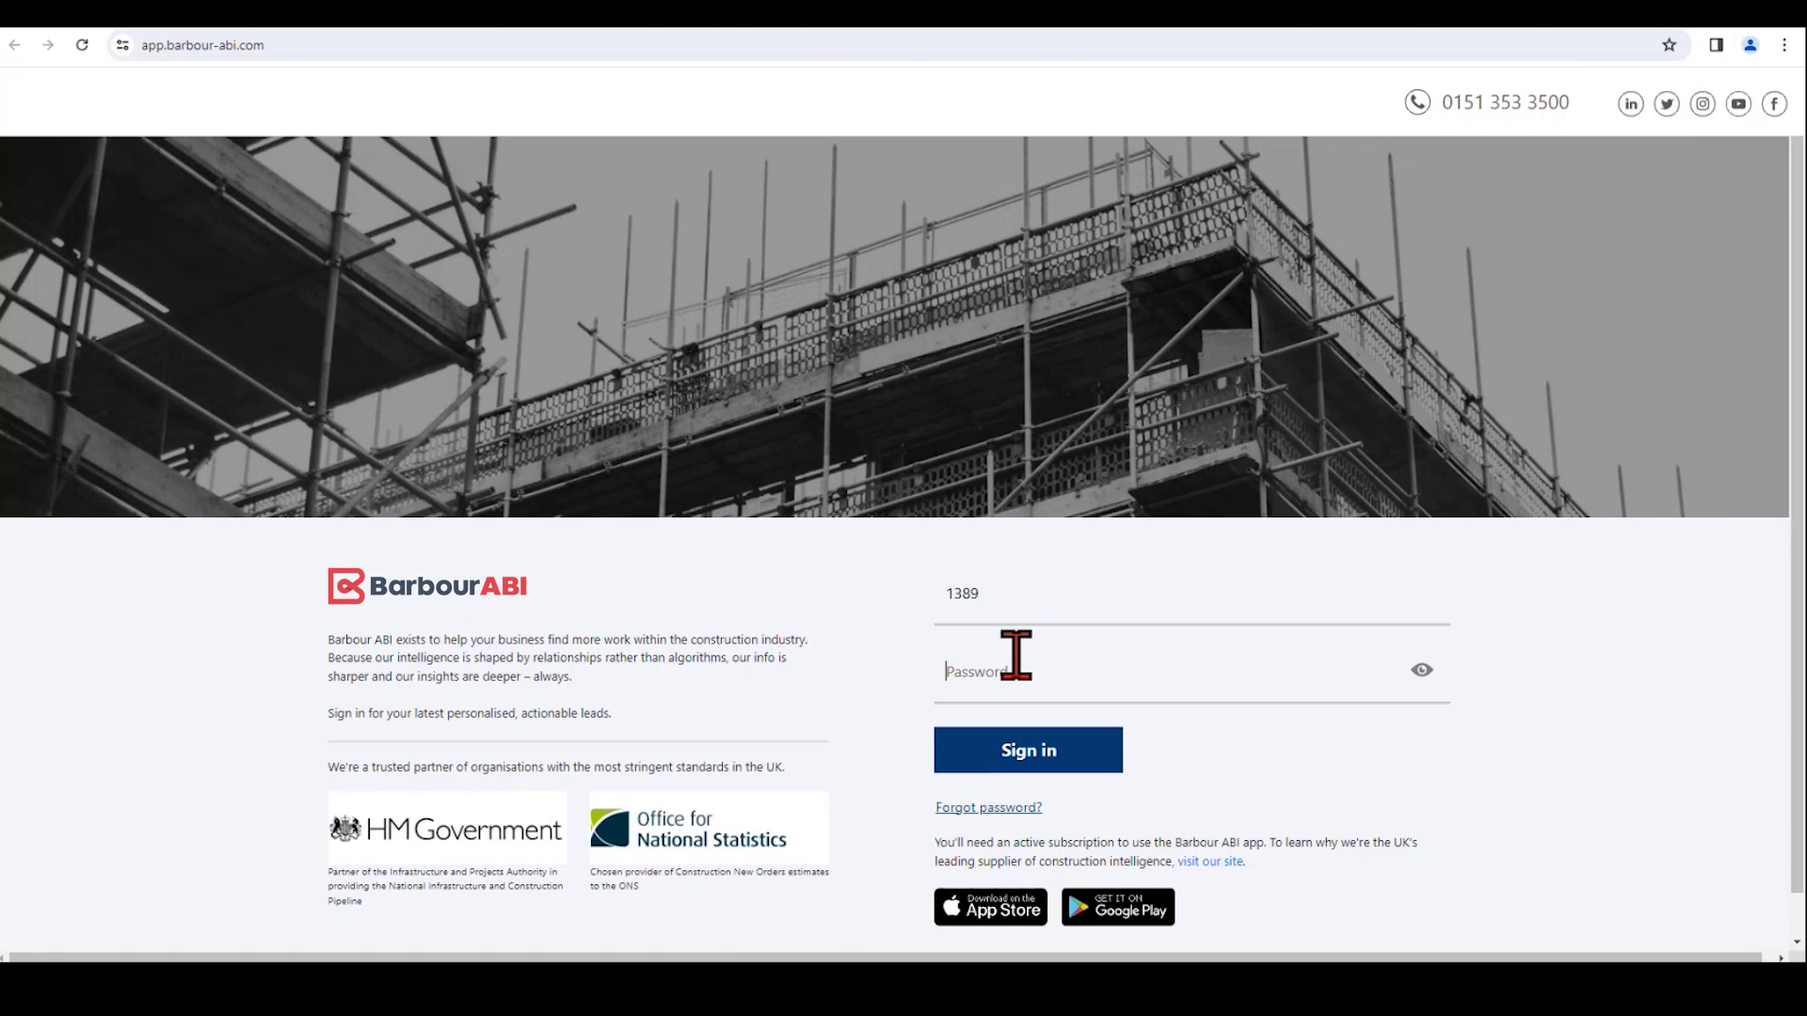
text(••••••••••)
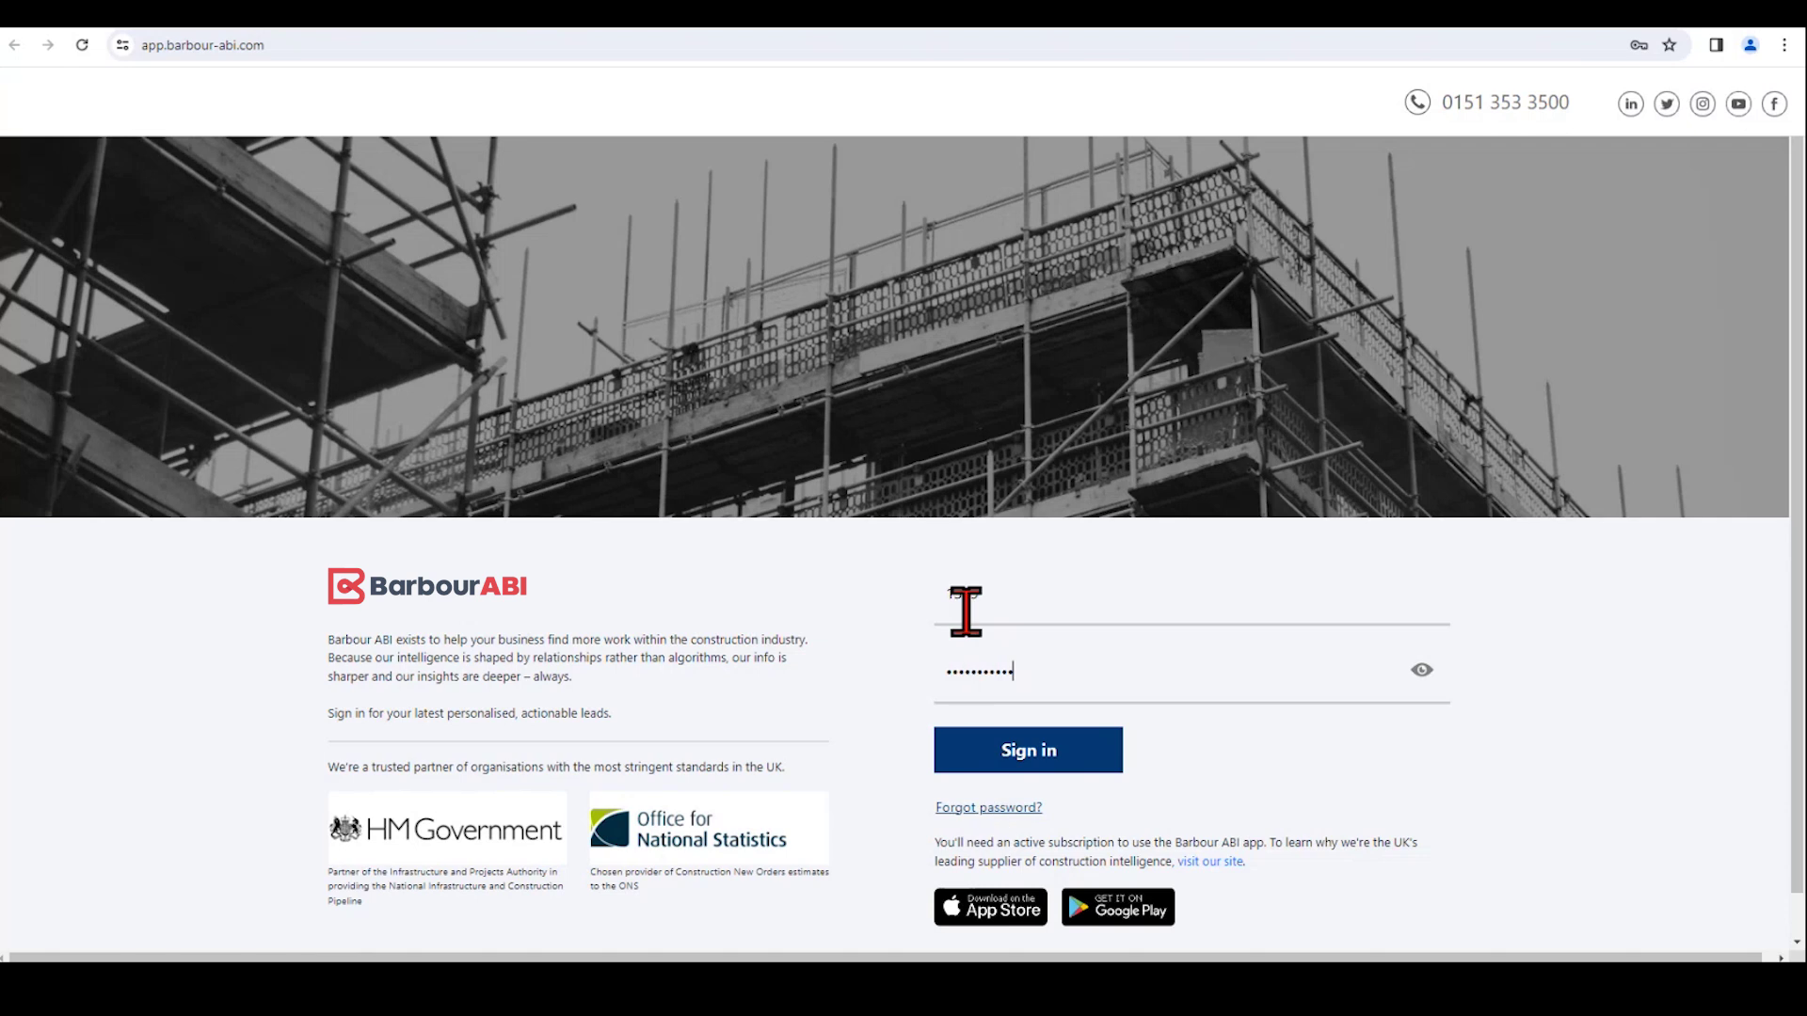
click(1002, 754)
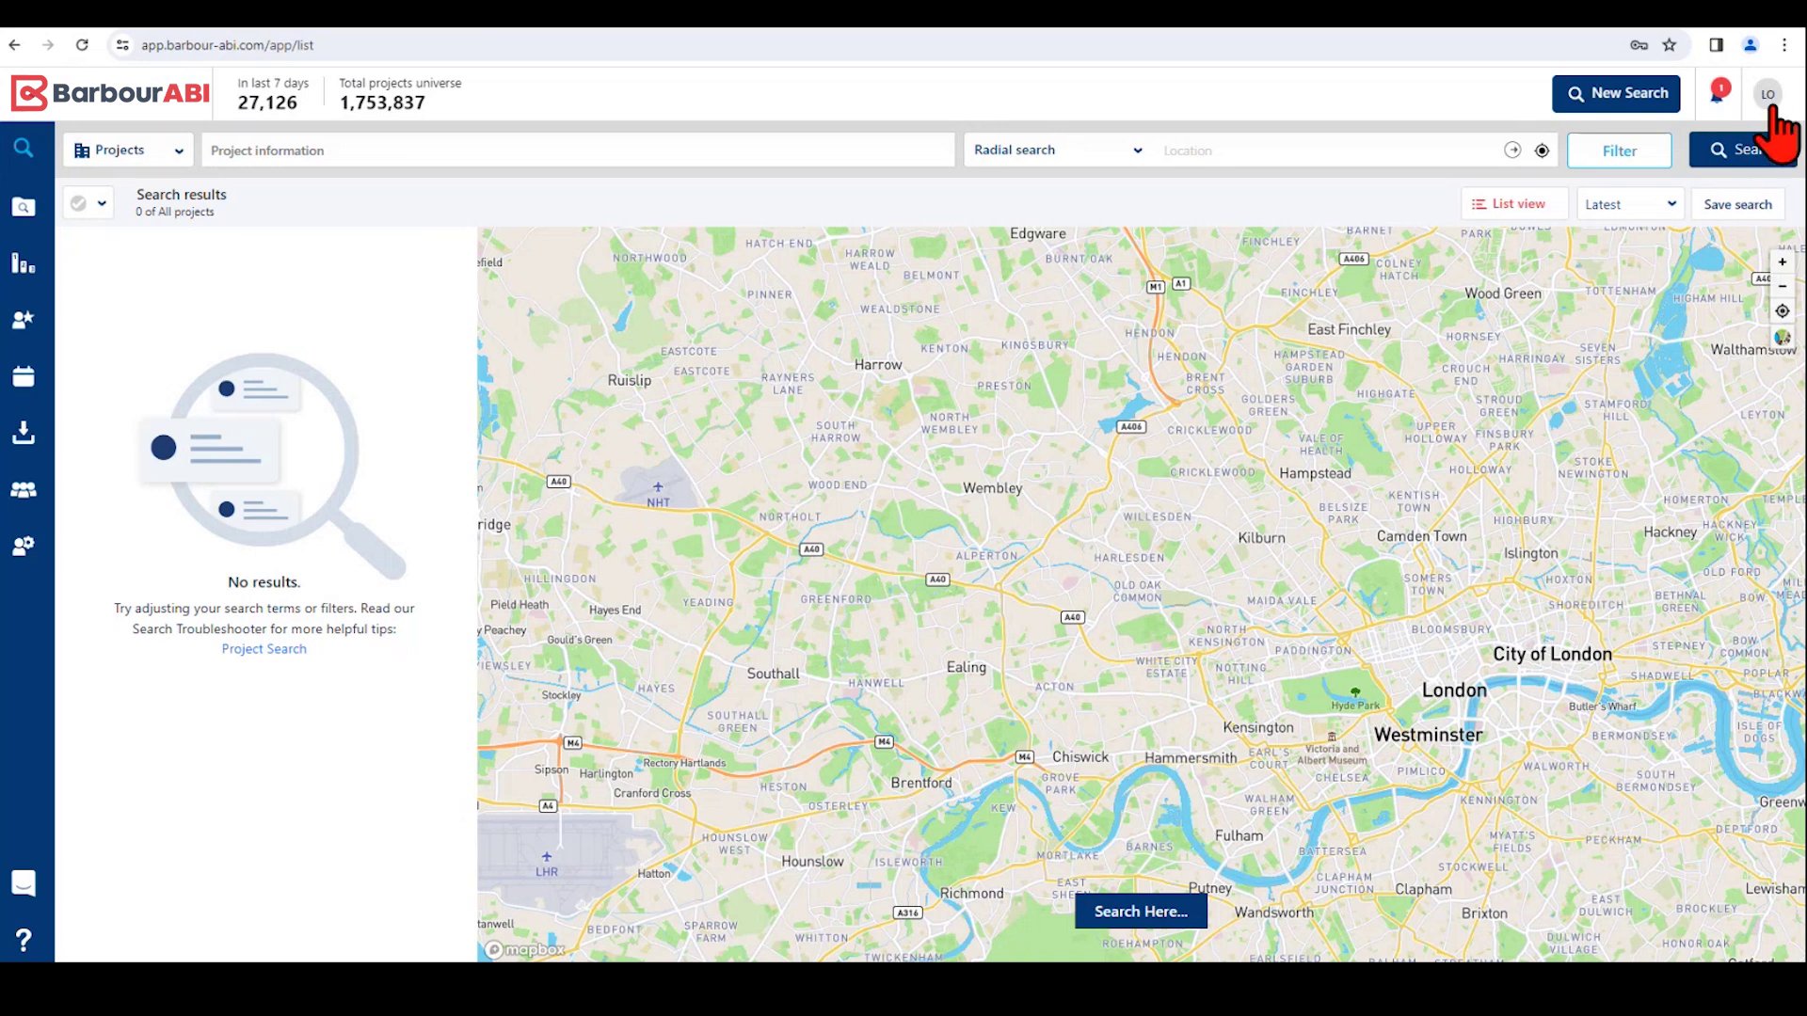
Step: Open Settings from the LO avatar menu, landing on the Notifications tab
click(1765, 98)
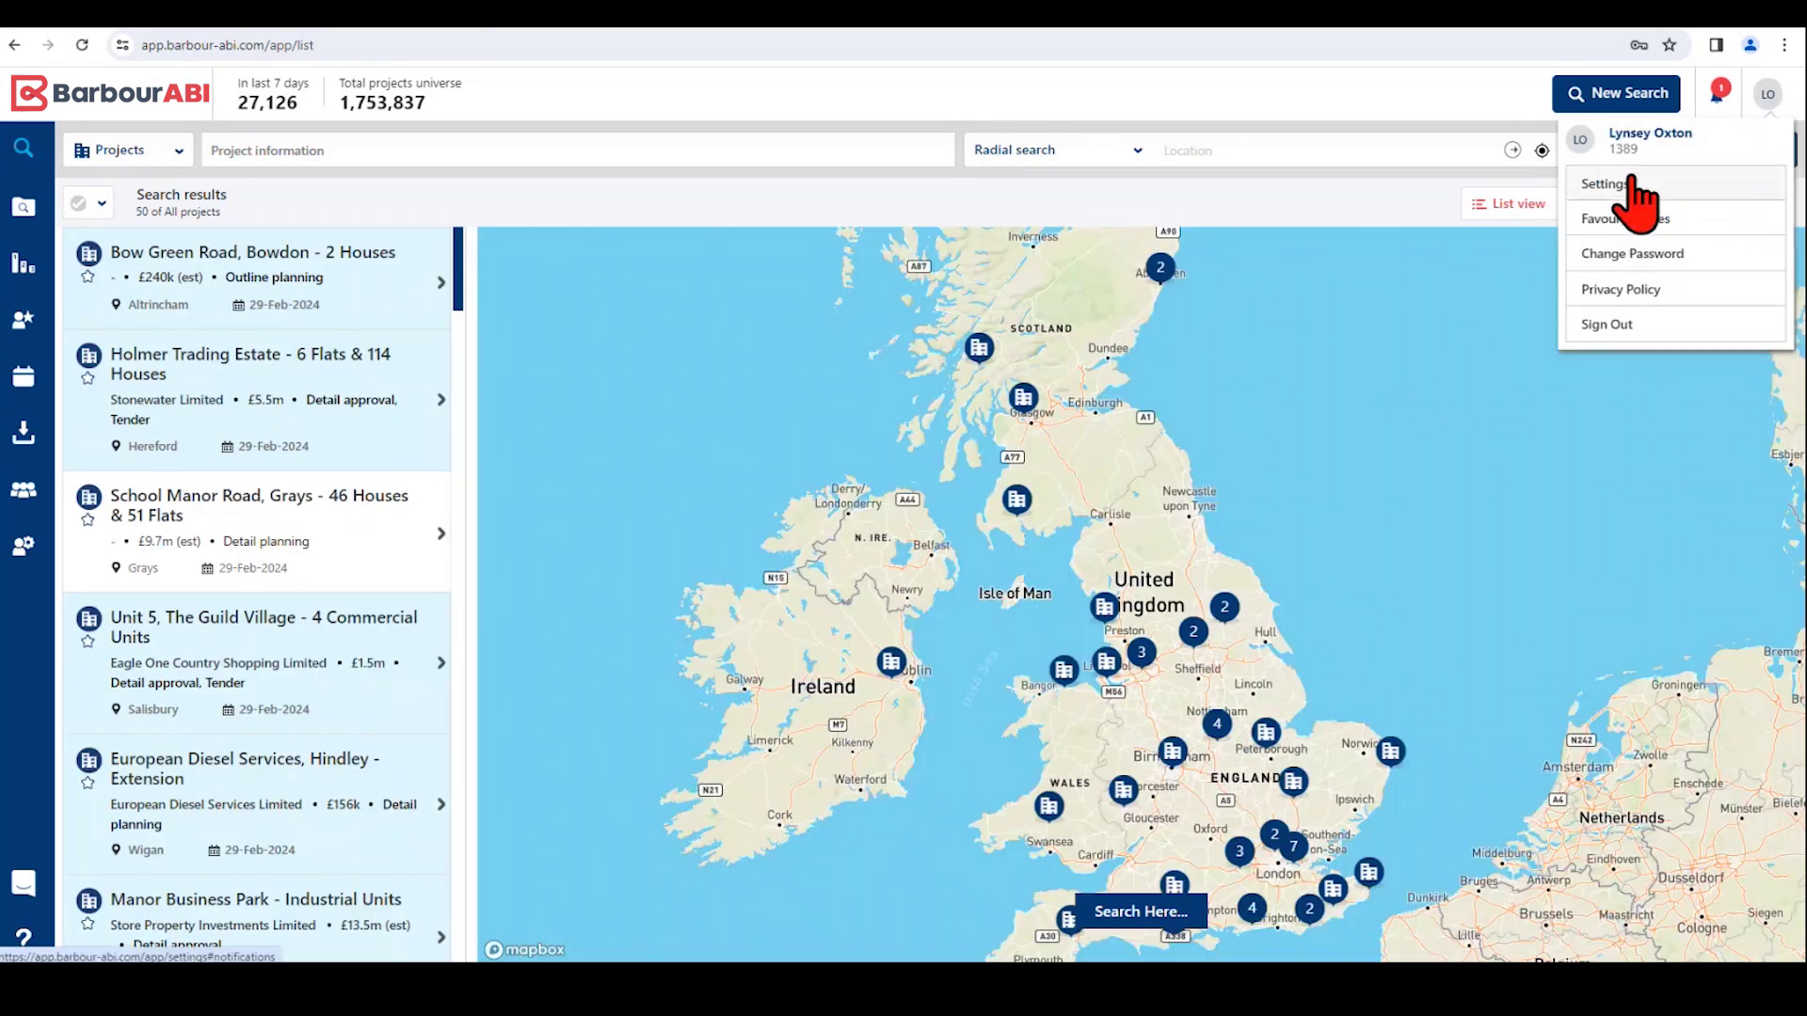
click(1755, 188)
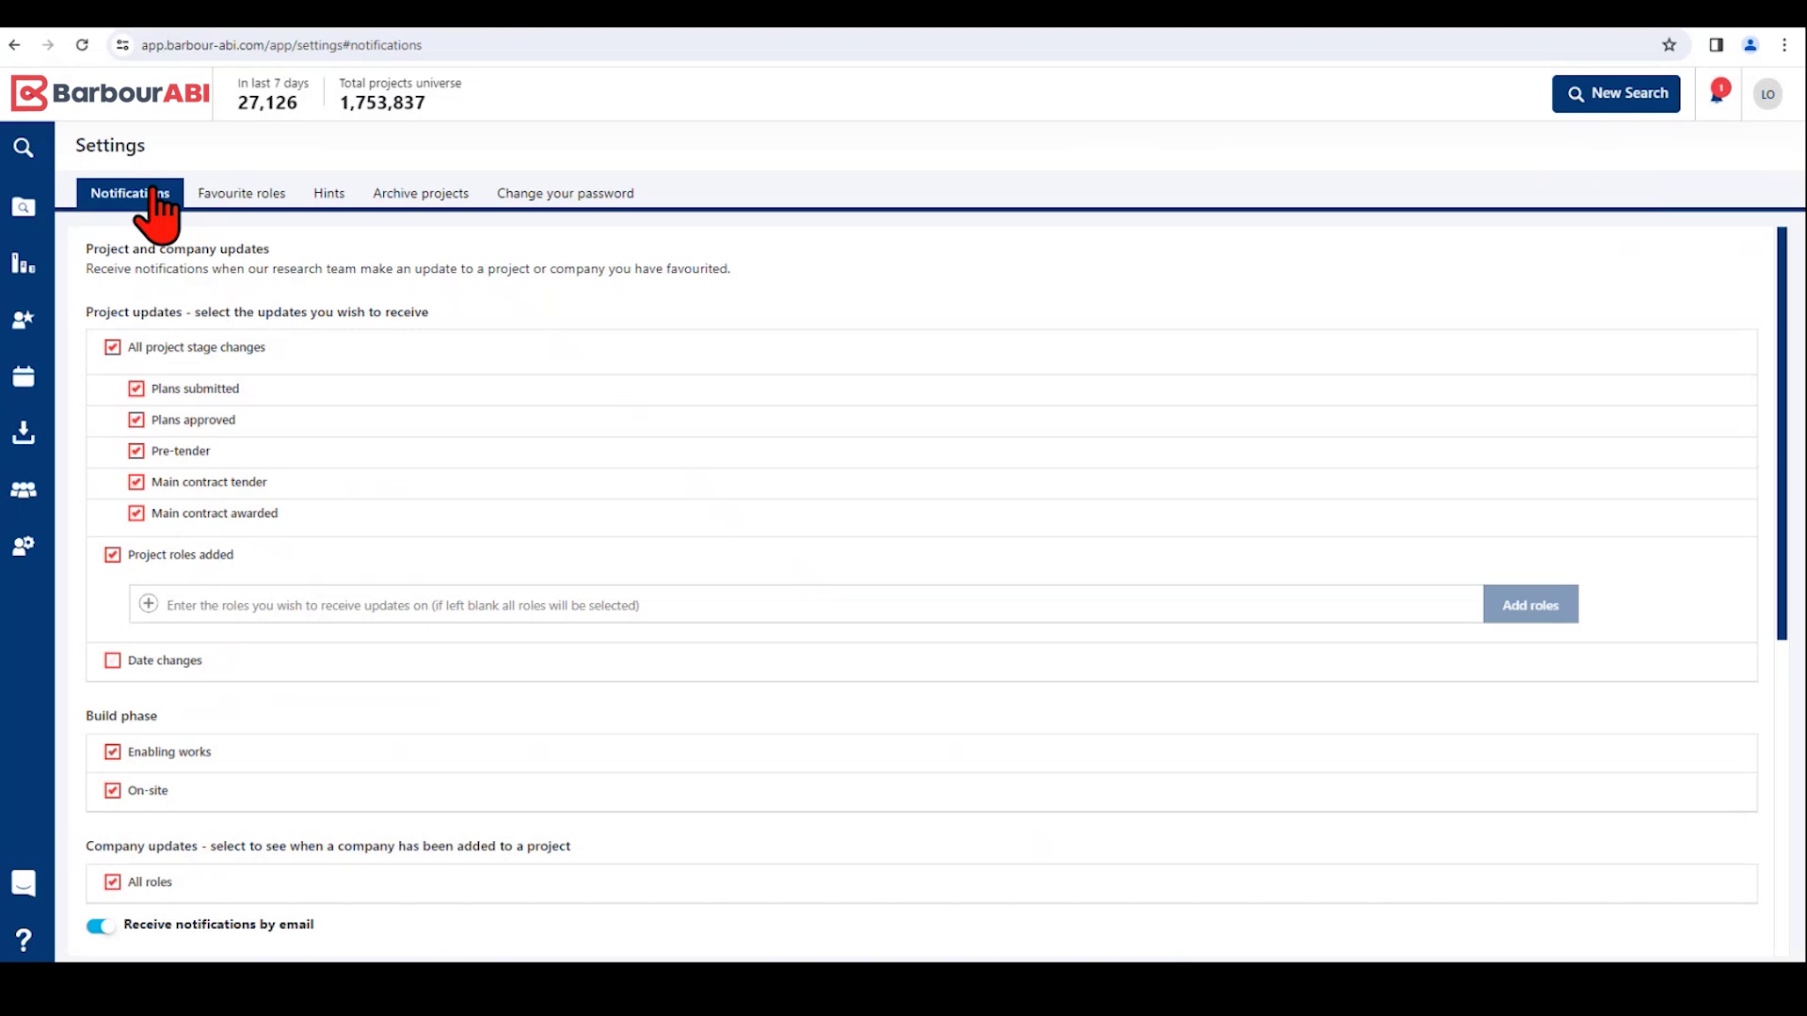
Step: Highlight the Project and company updates heading on the Notifications tab
drag(85, 246, 271, 249)
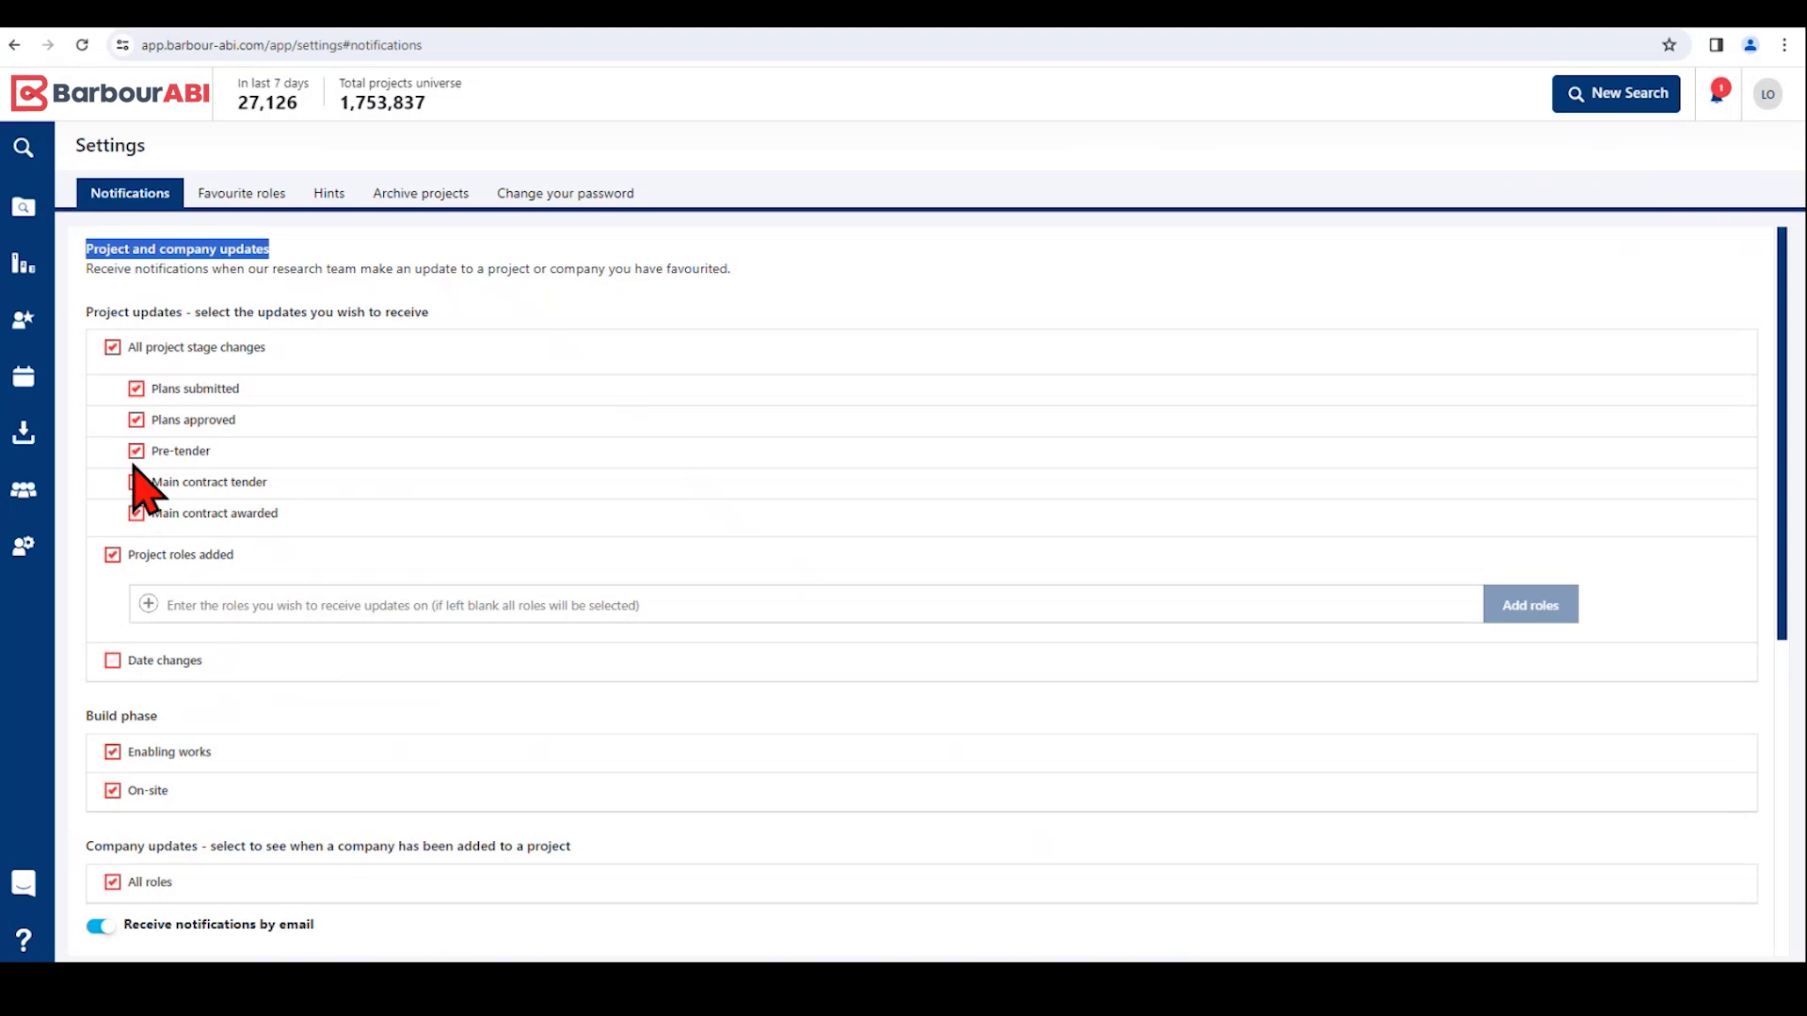
Step: Untick the Plans submitted, Plans approved and Pre-tender stage updates
click(135, 388)
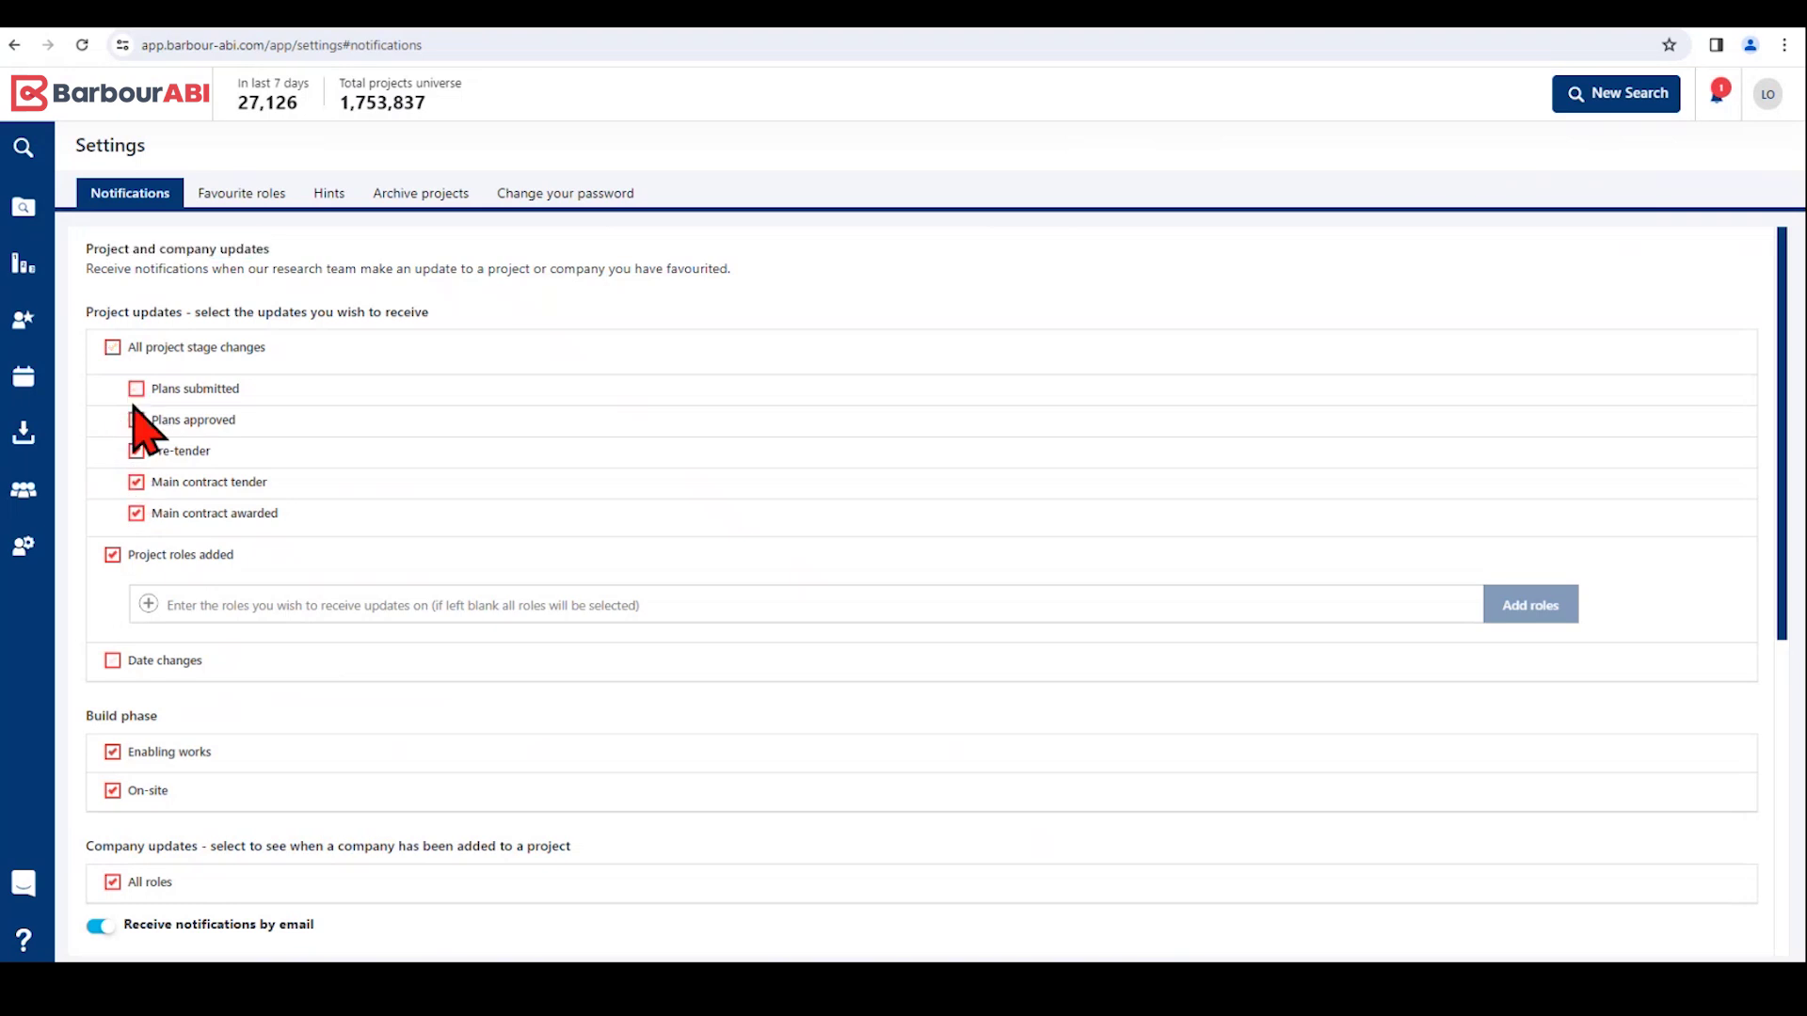
click(136, 420)
click(135, 451)
Step: Add Architect and Acoustic consultant as followed roles, then remove both again
click(200, 607)
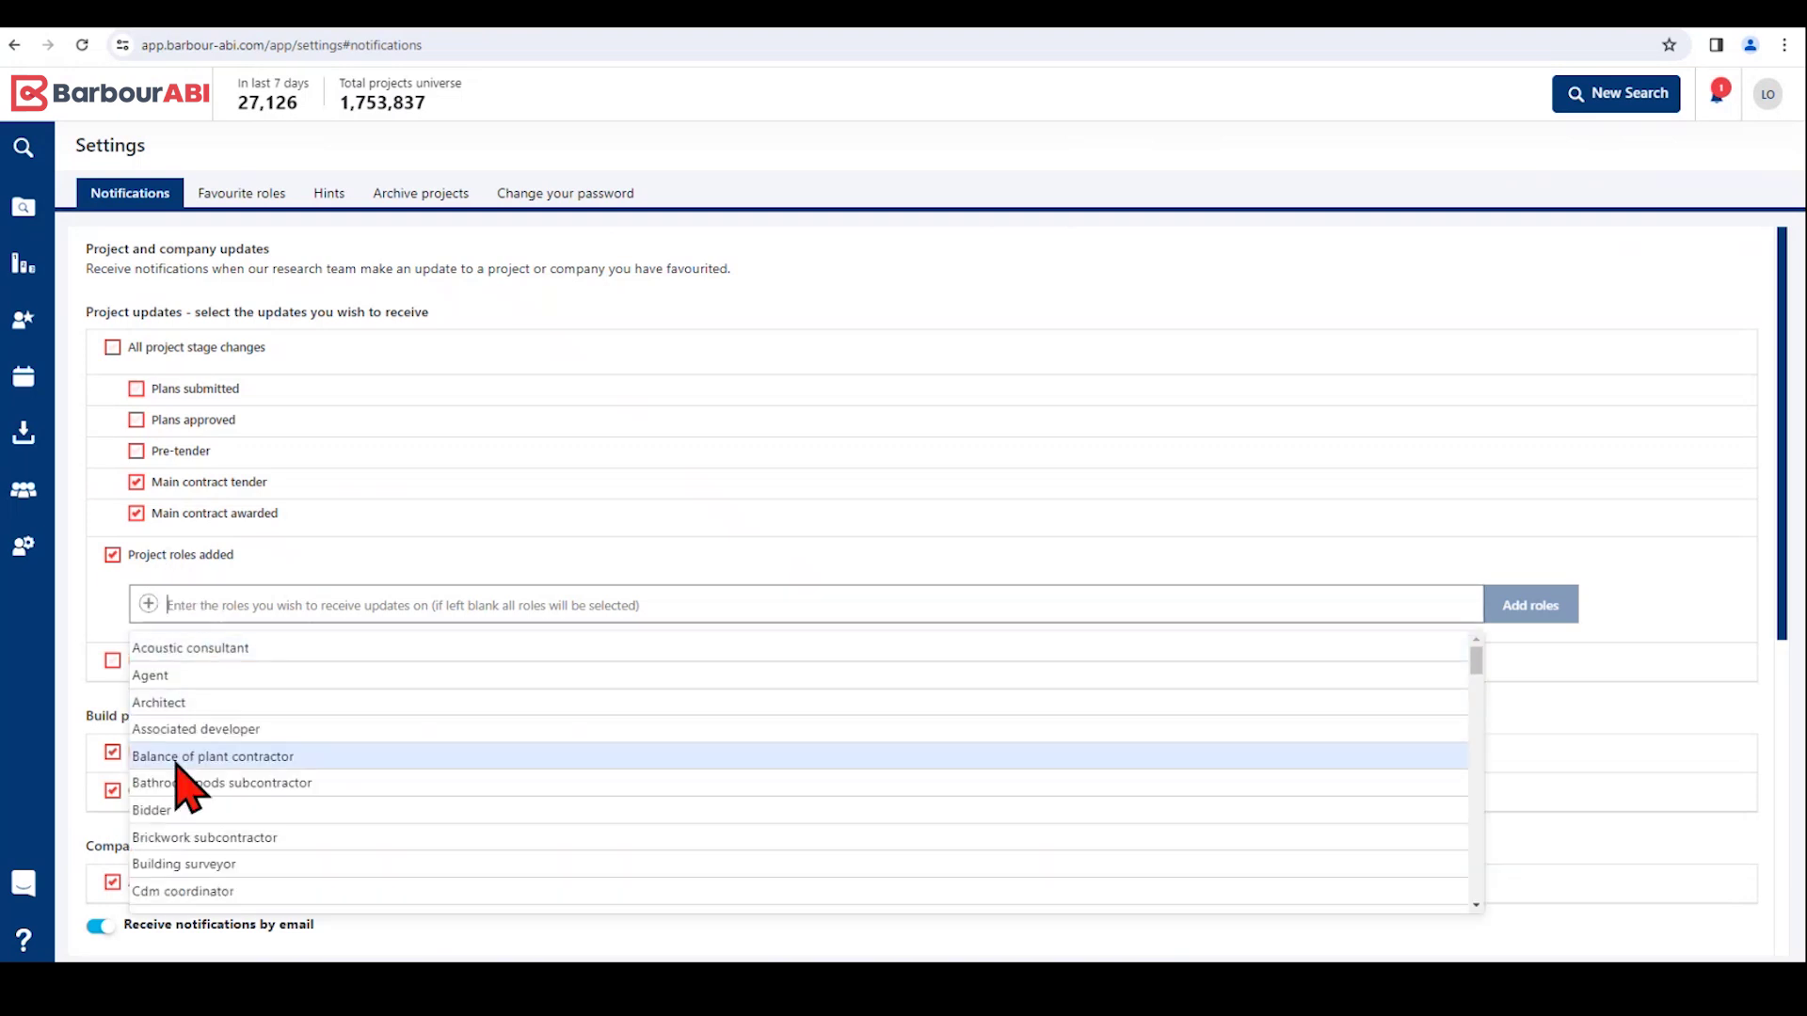
click(166, 703)
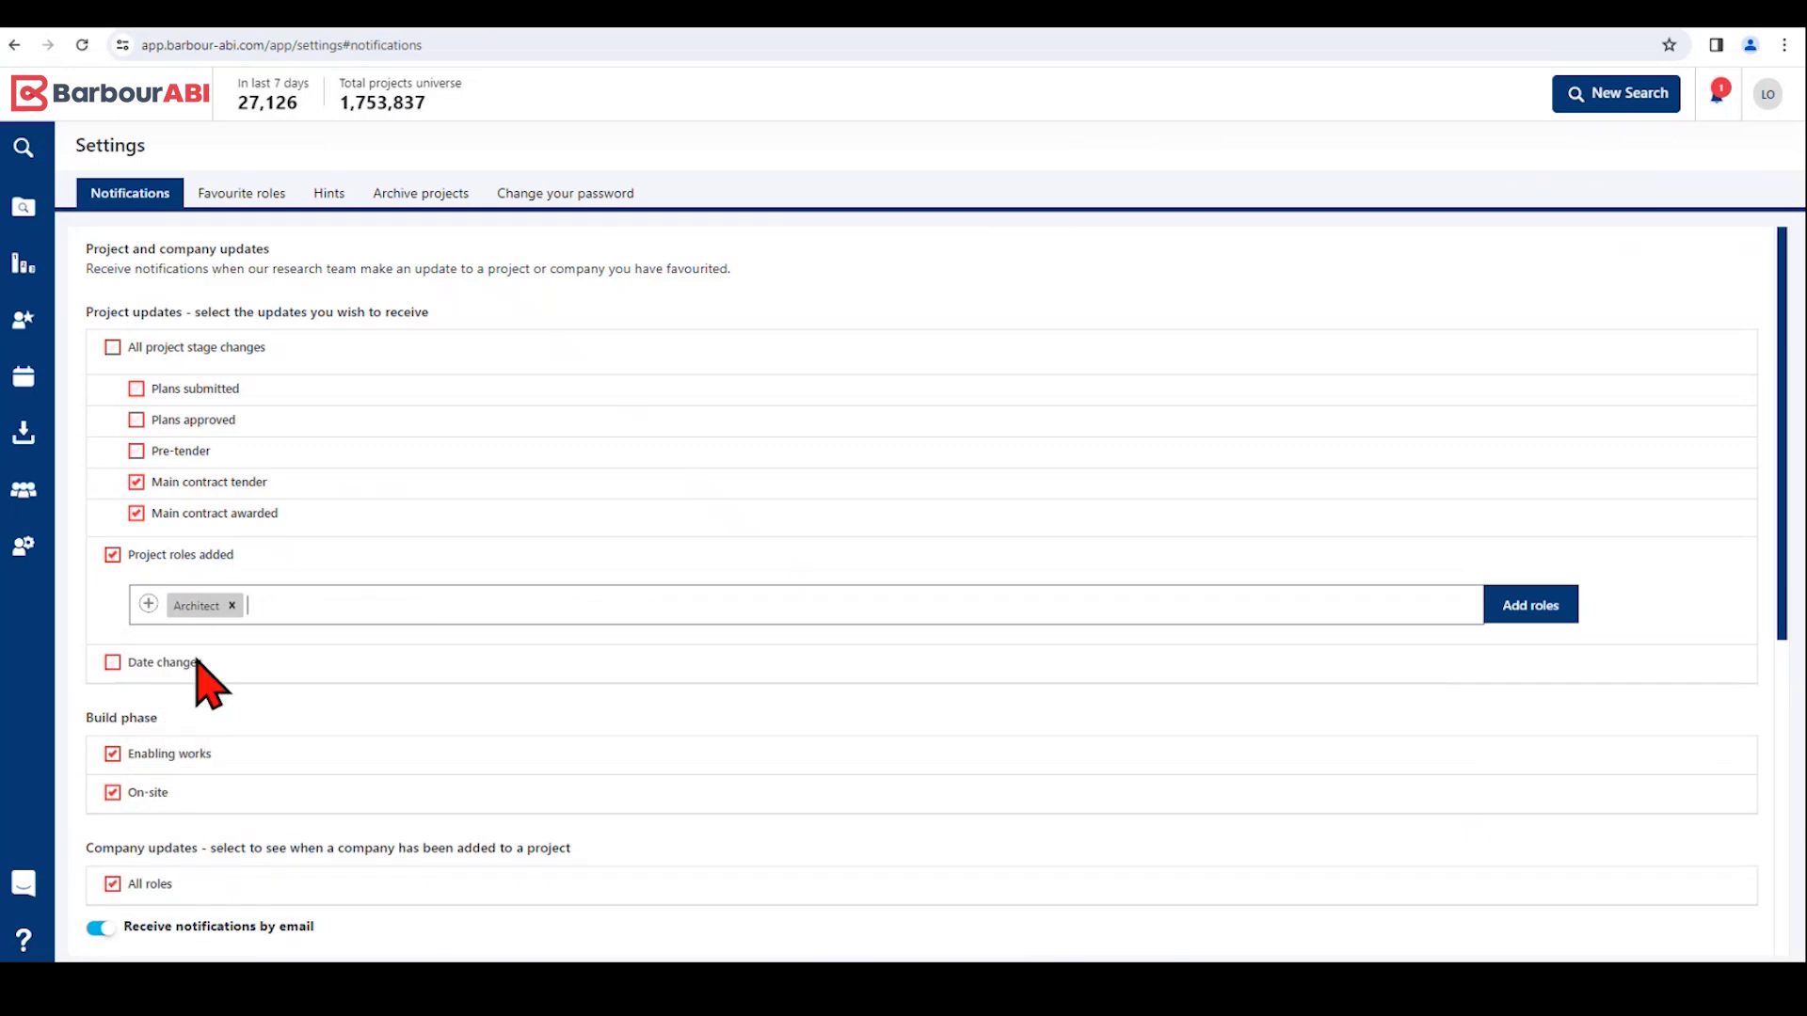
click(280, 607)
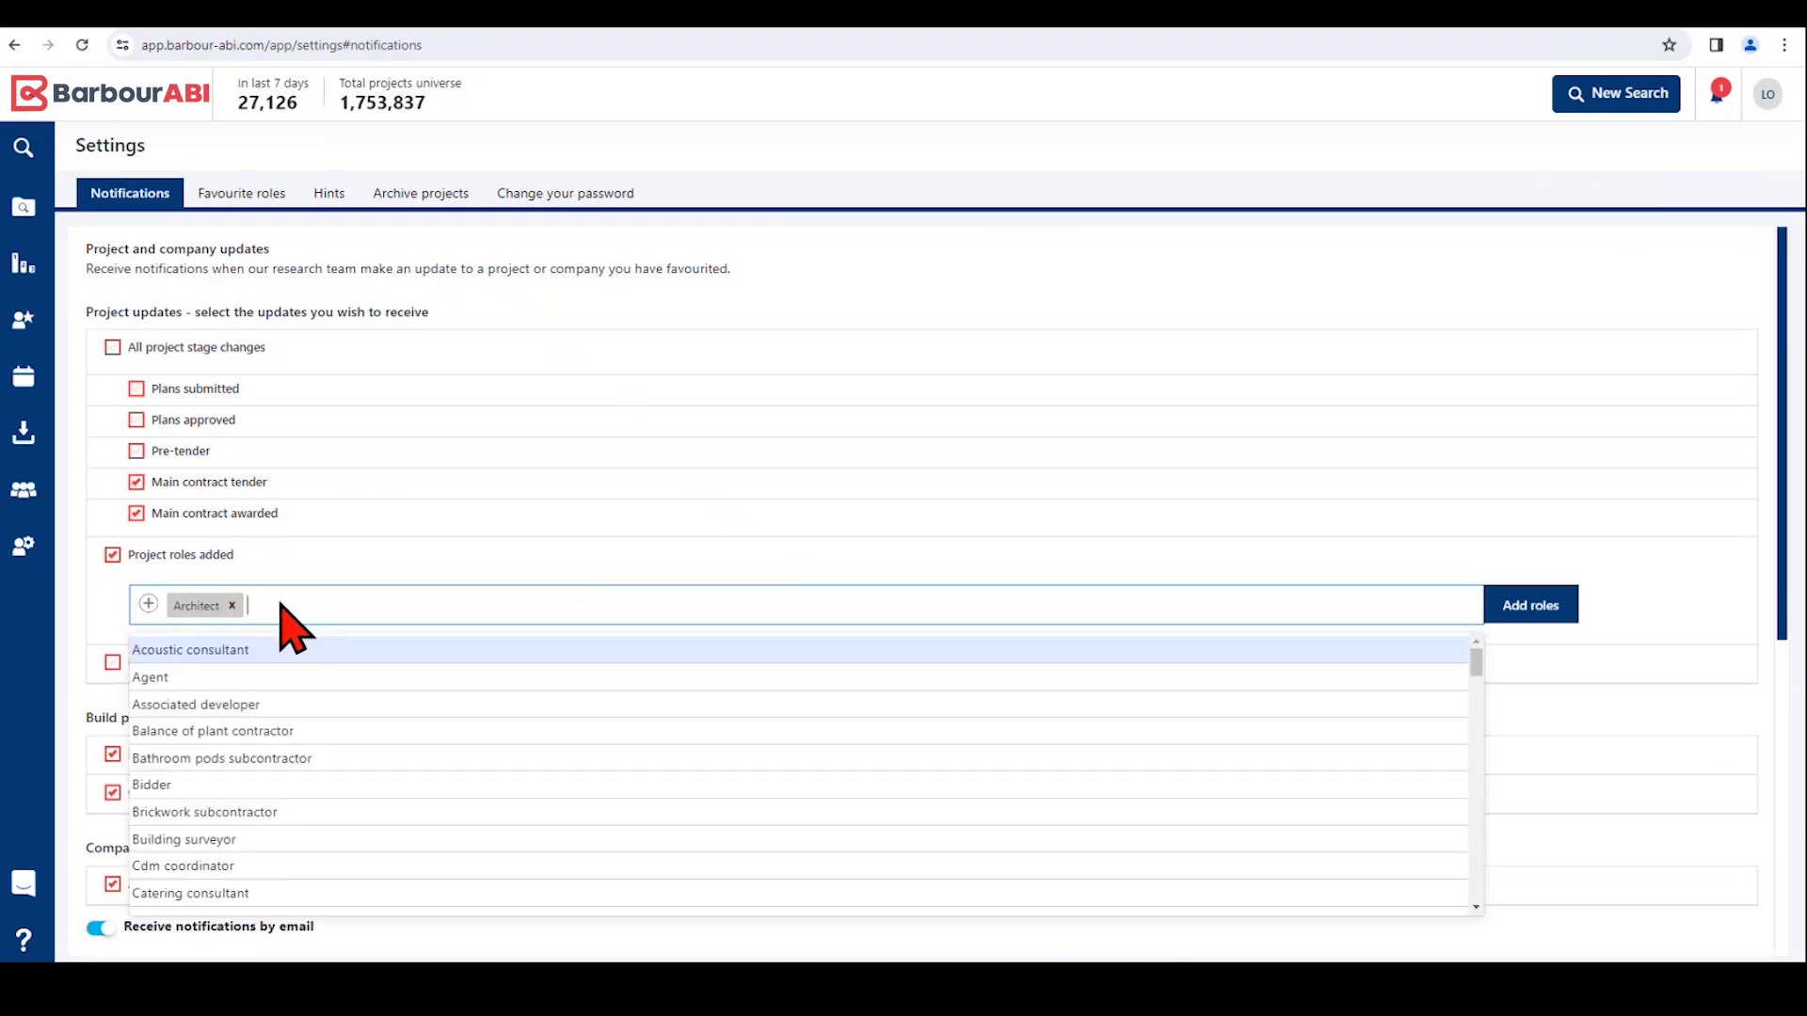
click(252, 649)
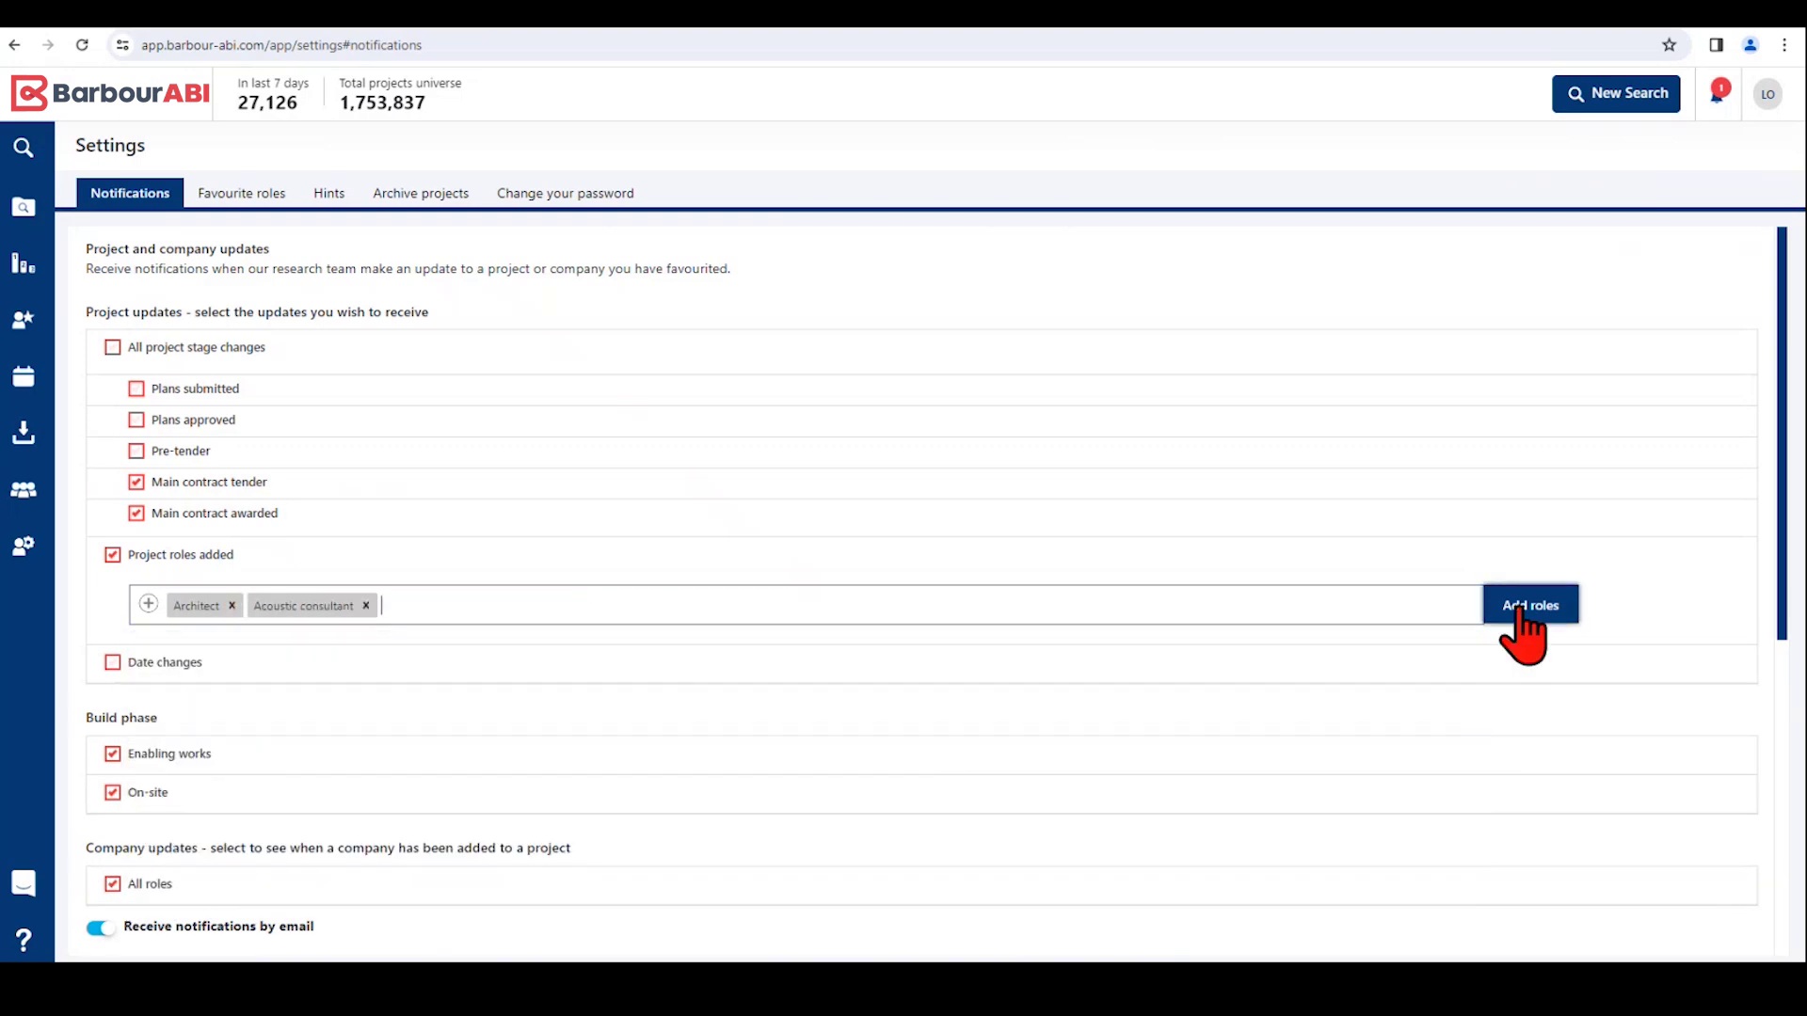
click(231, 607)
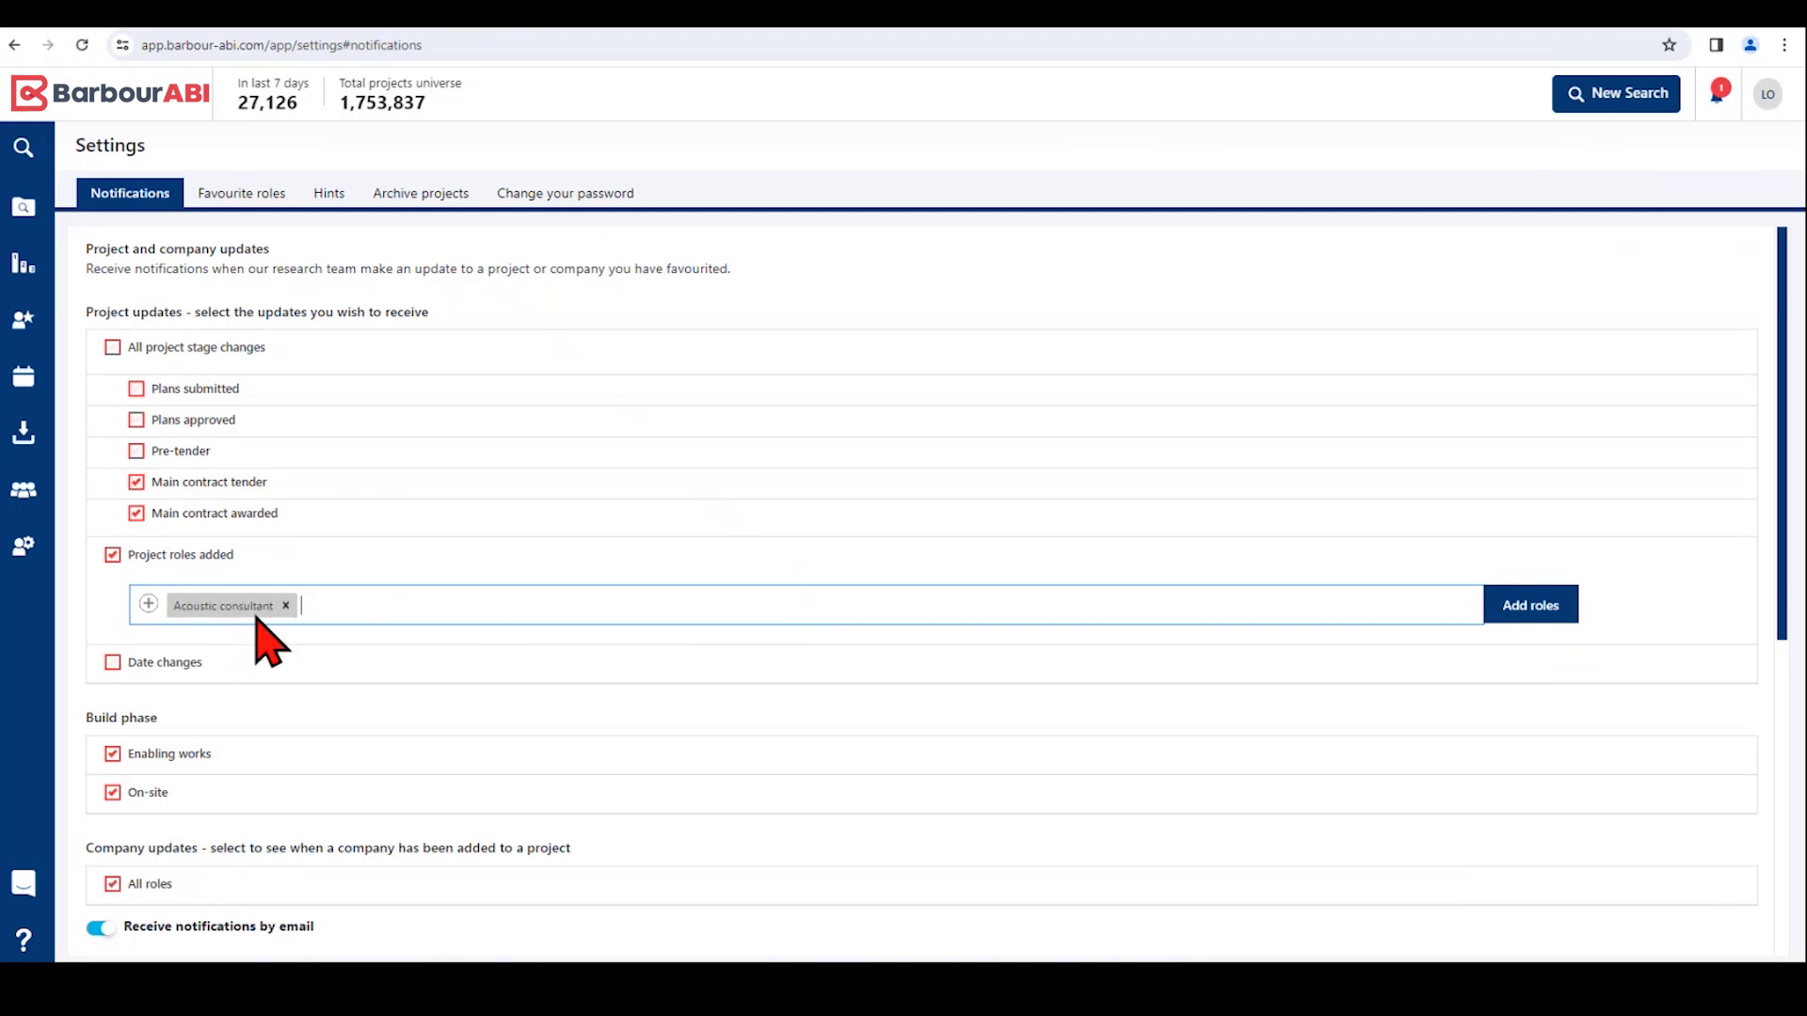
click(285, 605)
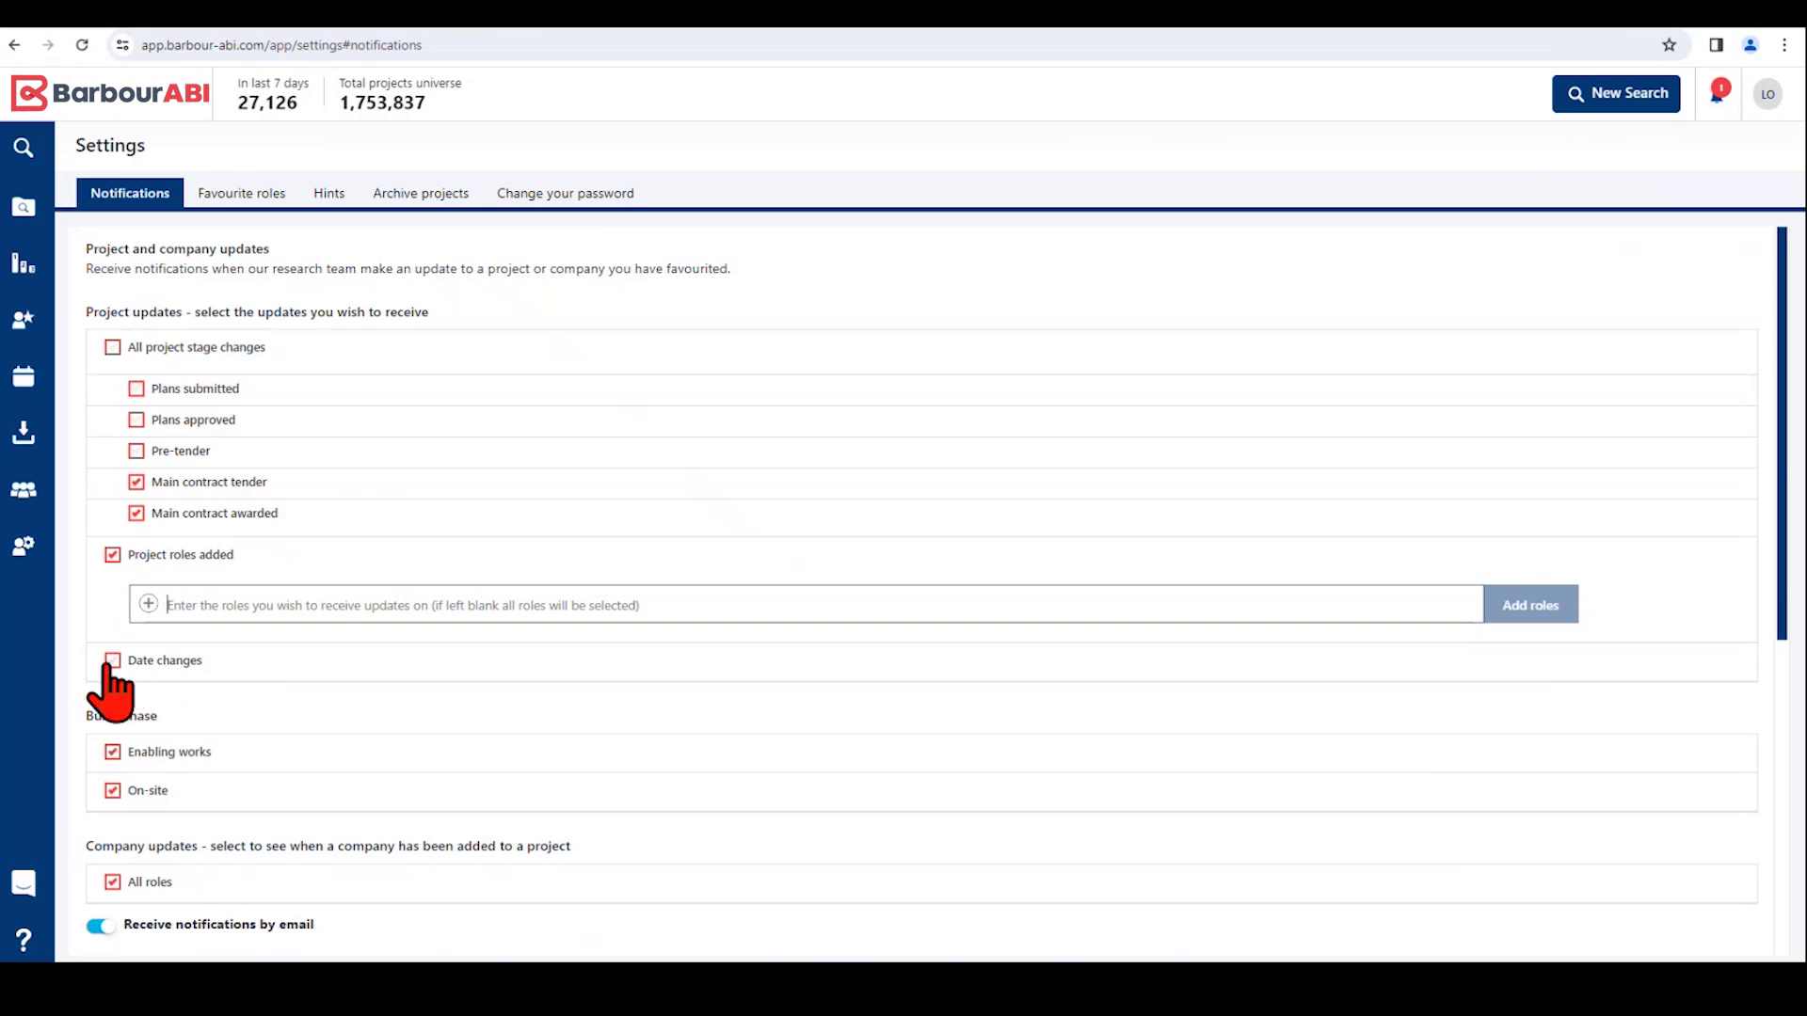
Step: Tick the Date changes checkbox under Project updates
click(113, 661)
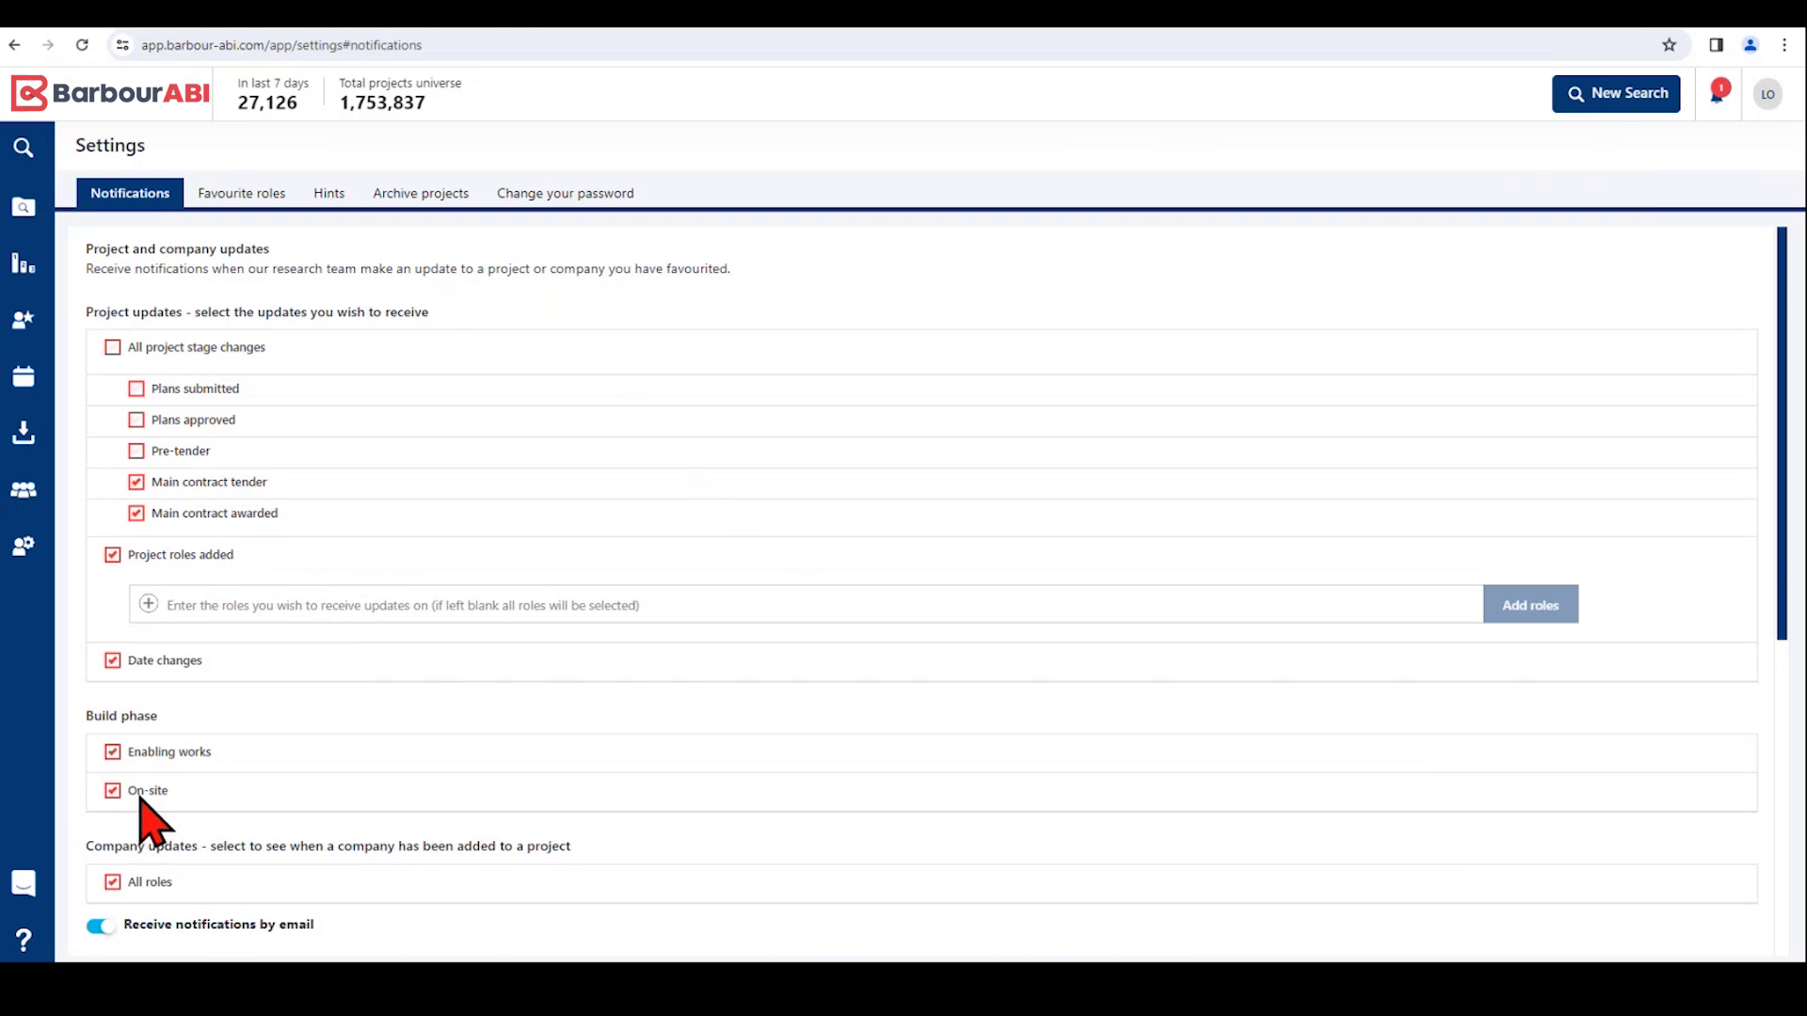
scroll(141, 798, down, 2)
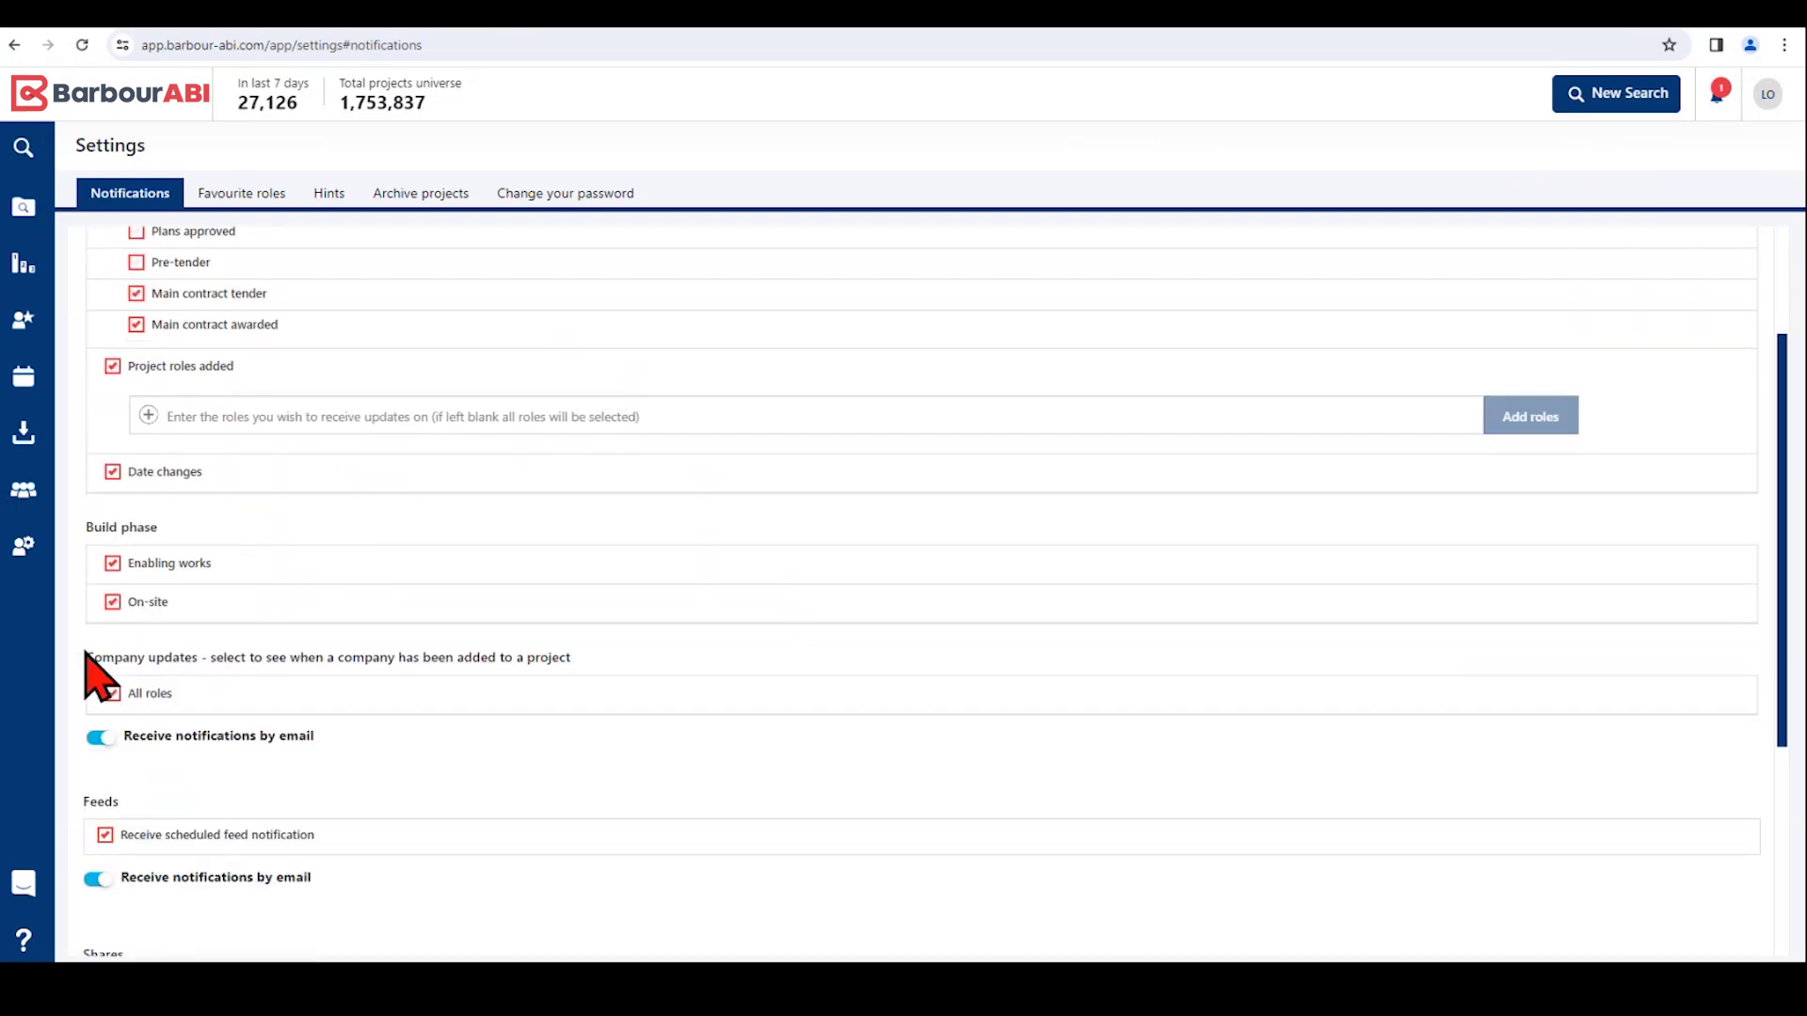
Step: Save the notification settings, then view the Favourite roles list
drag(87, 657, 576, 661)
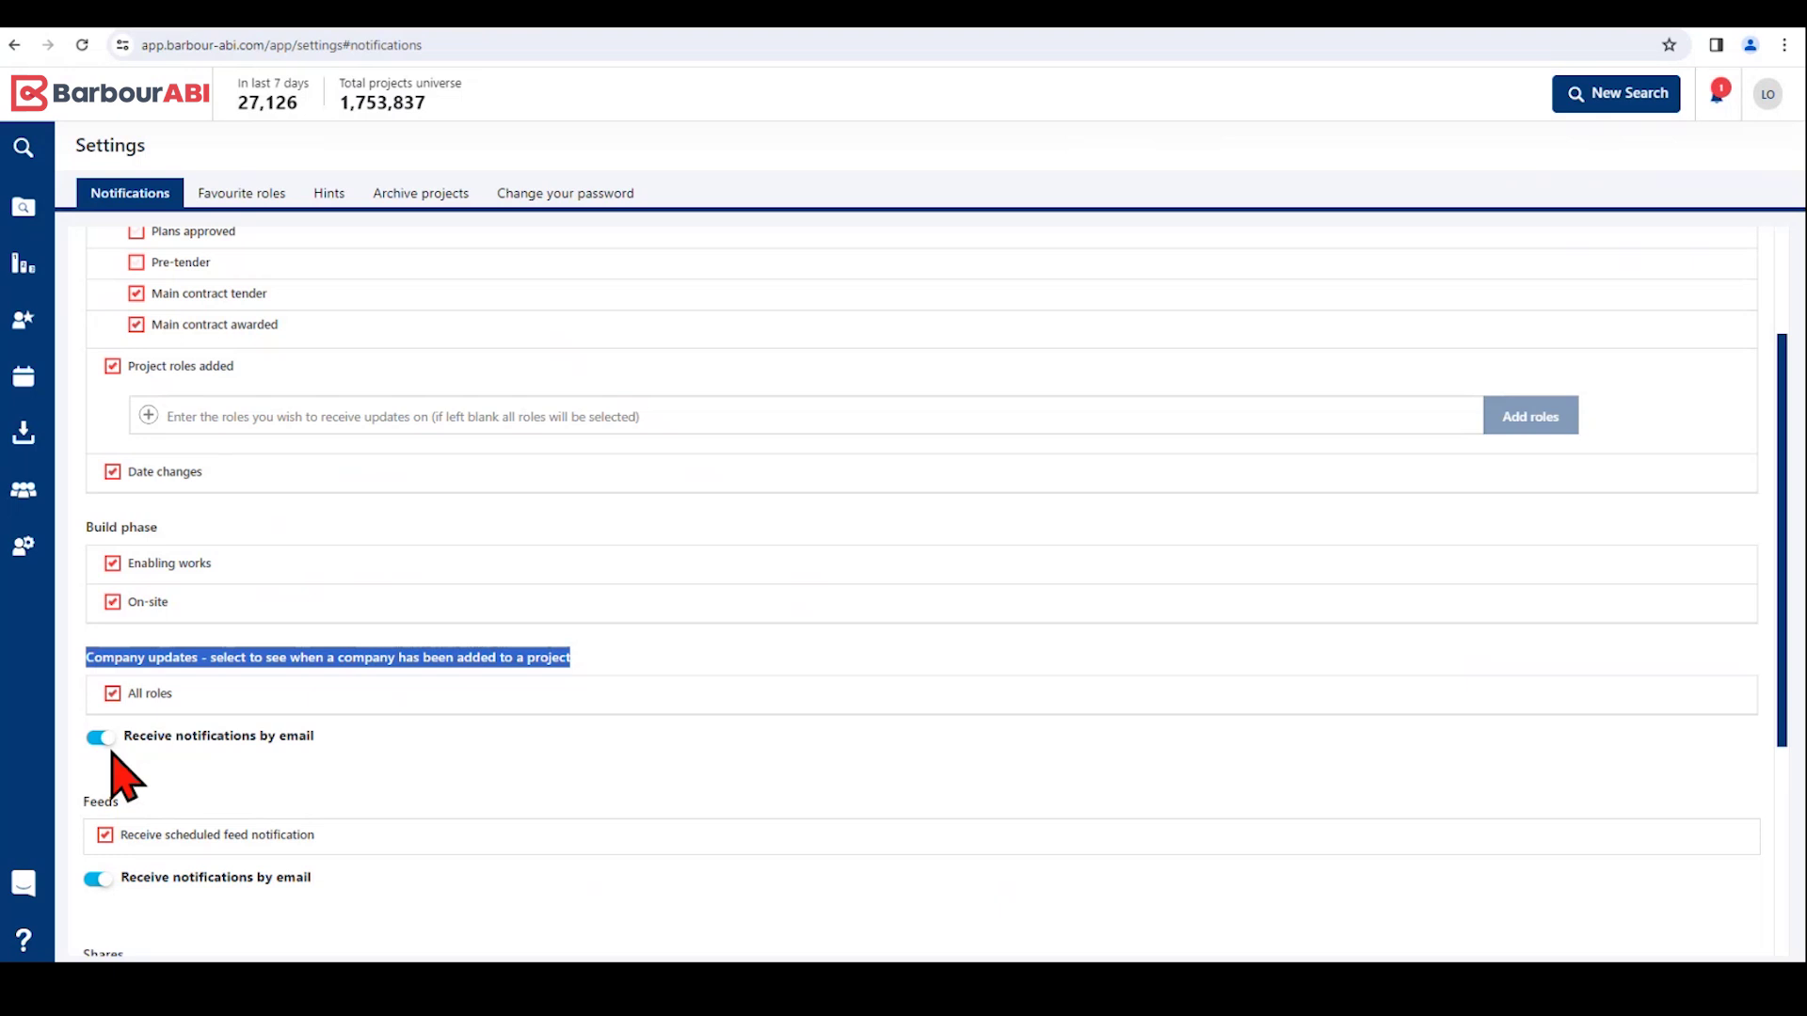
scroll(109, 743, down, 1)
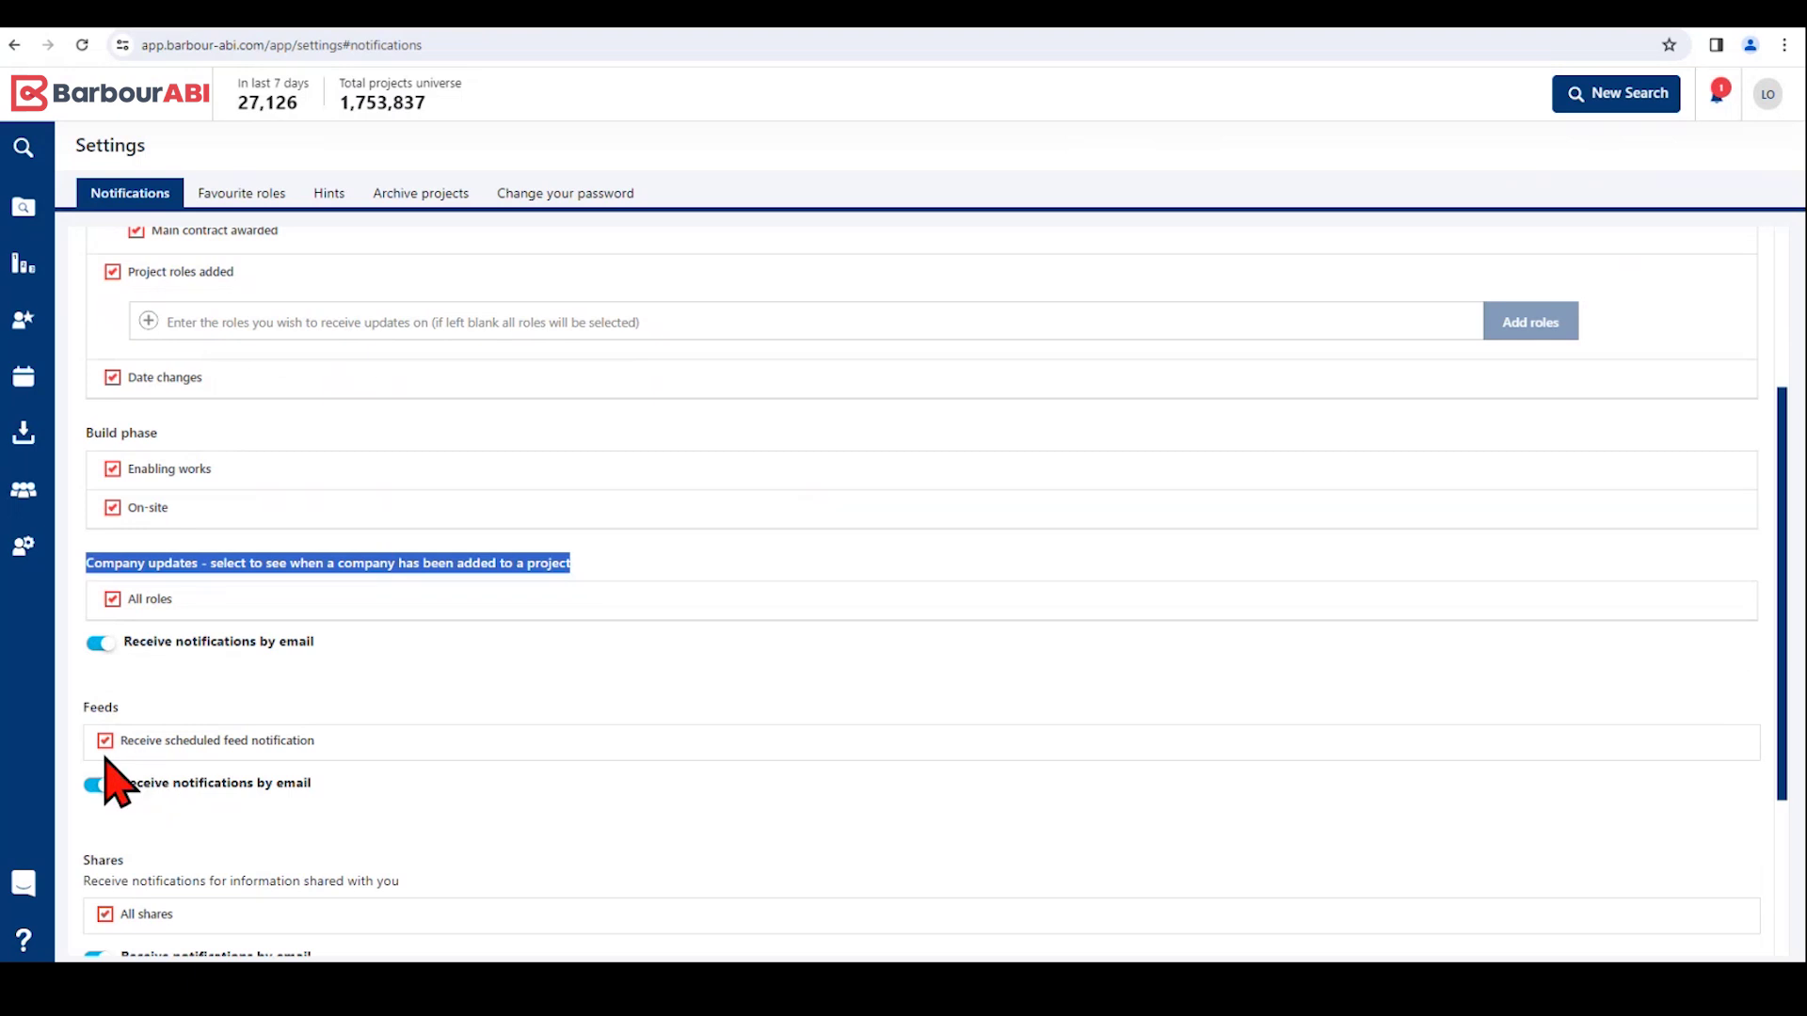
scroll(97, 796, down, 2)
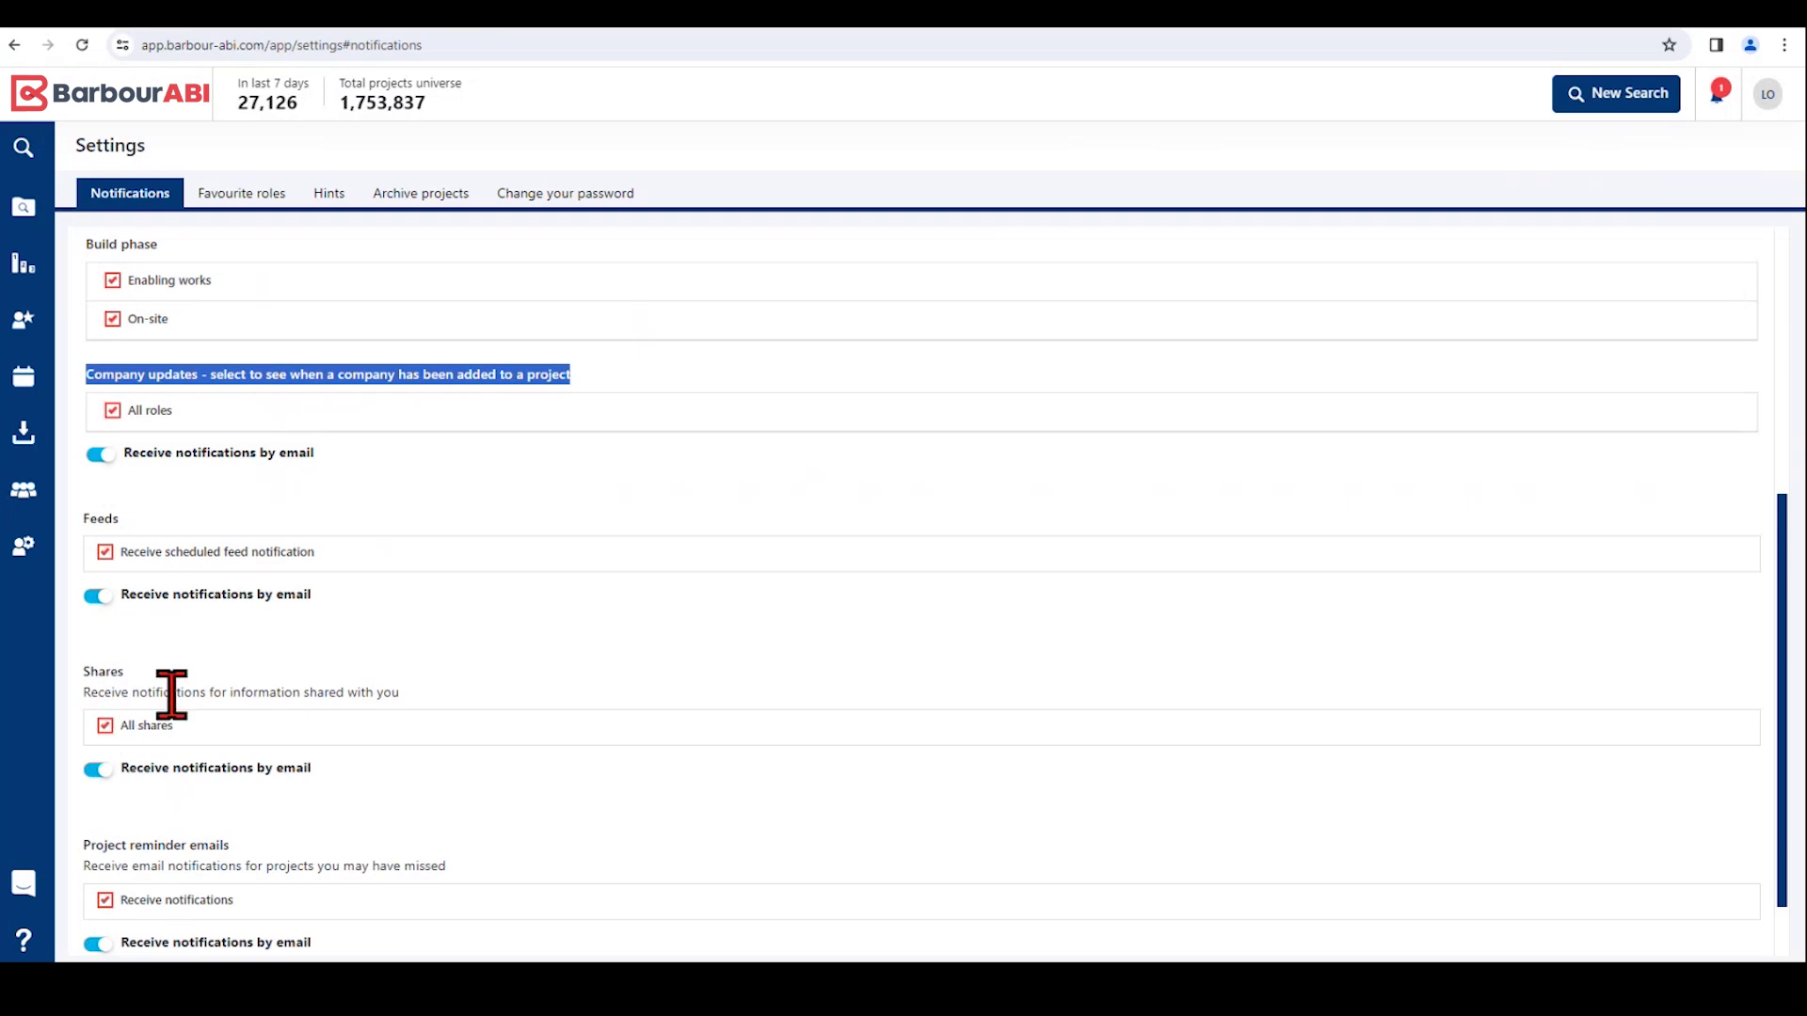
scroll(170, 694, up, 1)
scroll(170, 695, up, 3)
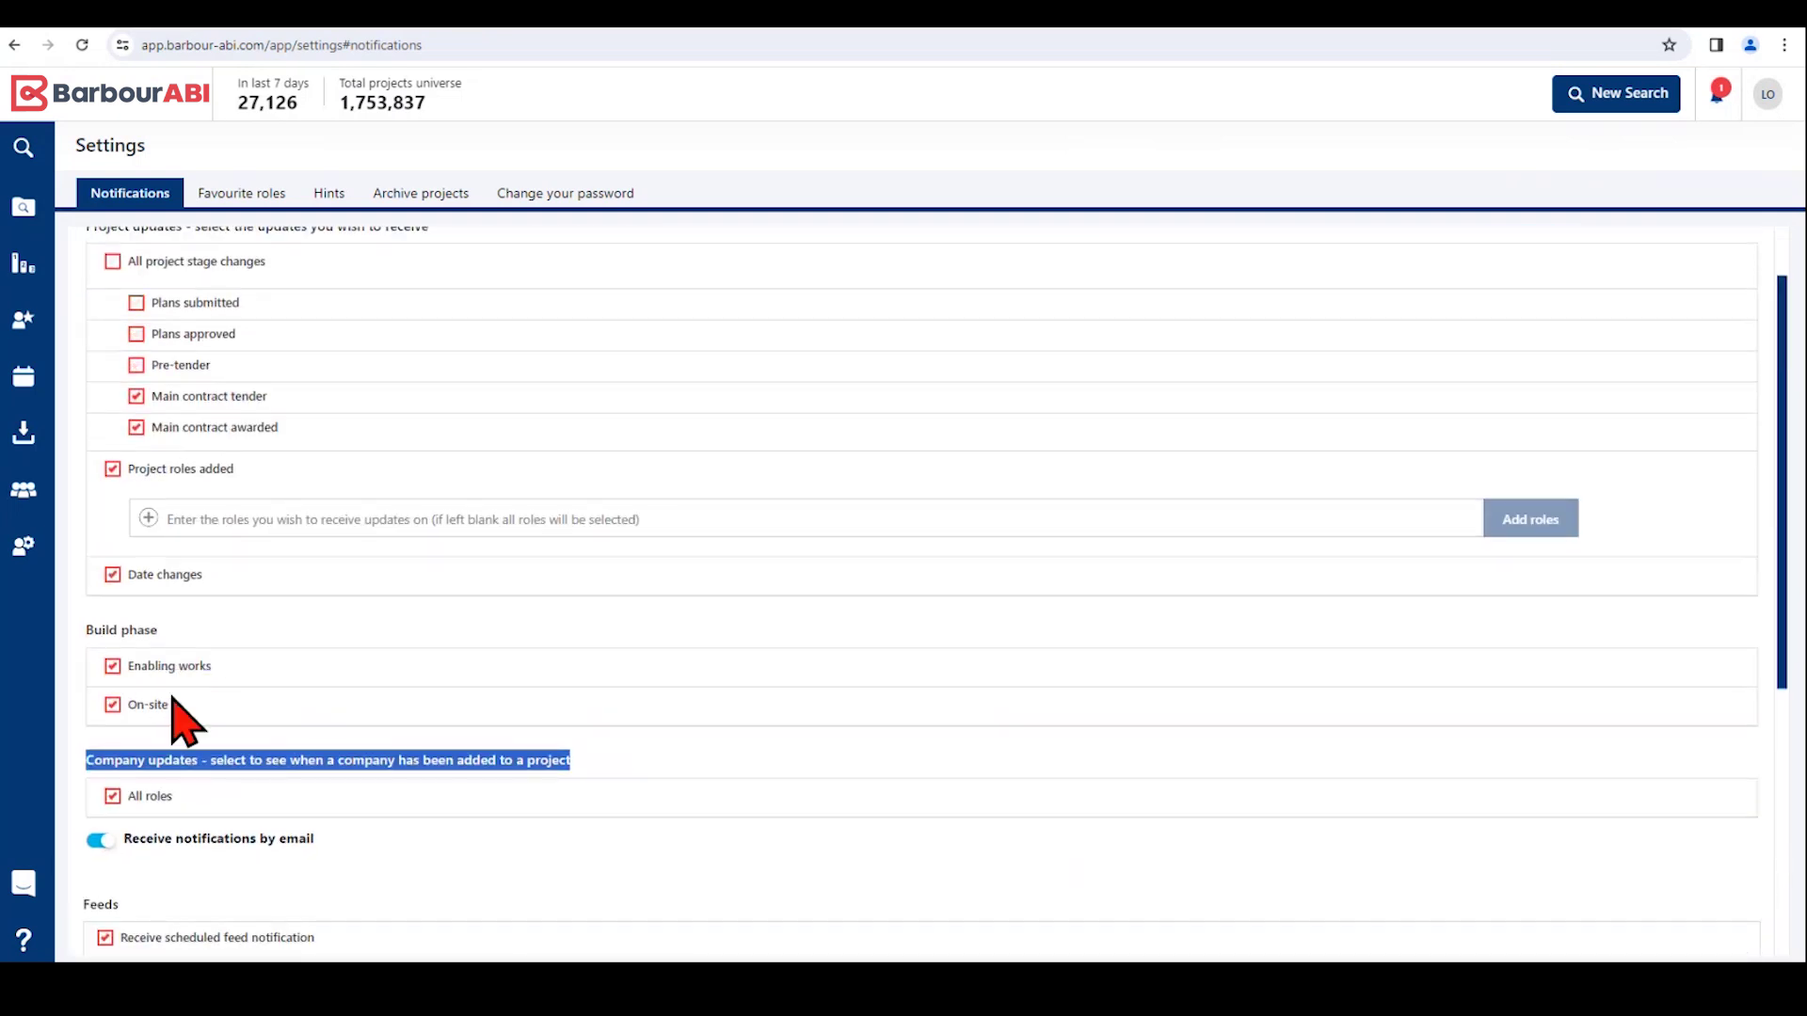
scroll(179, 720, down, 5)
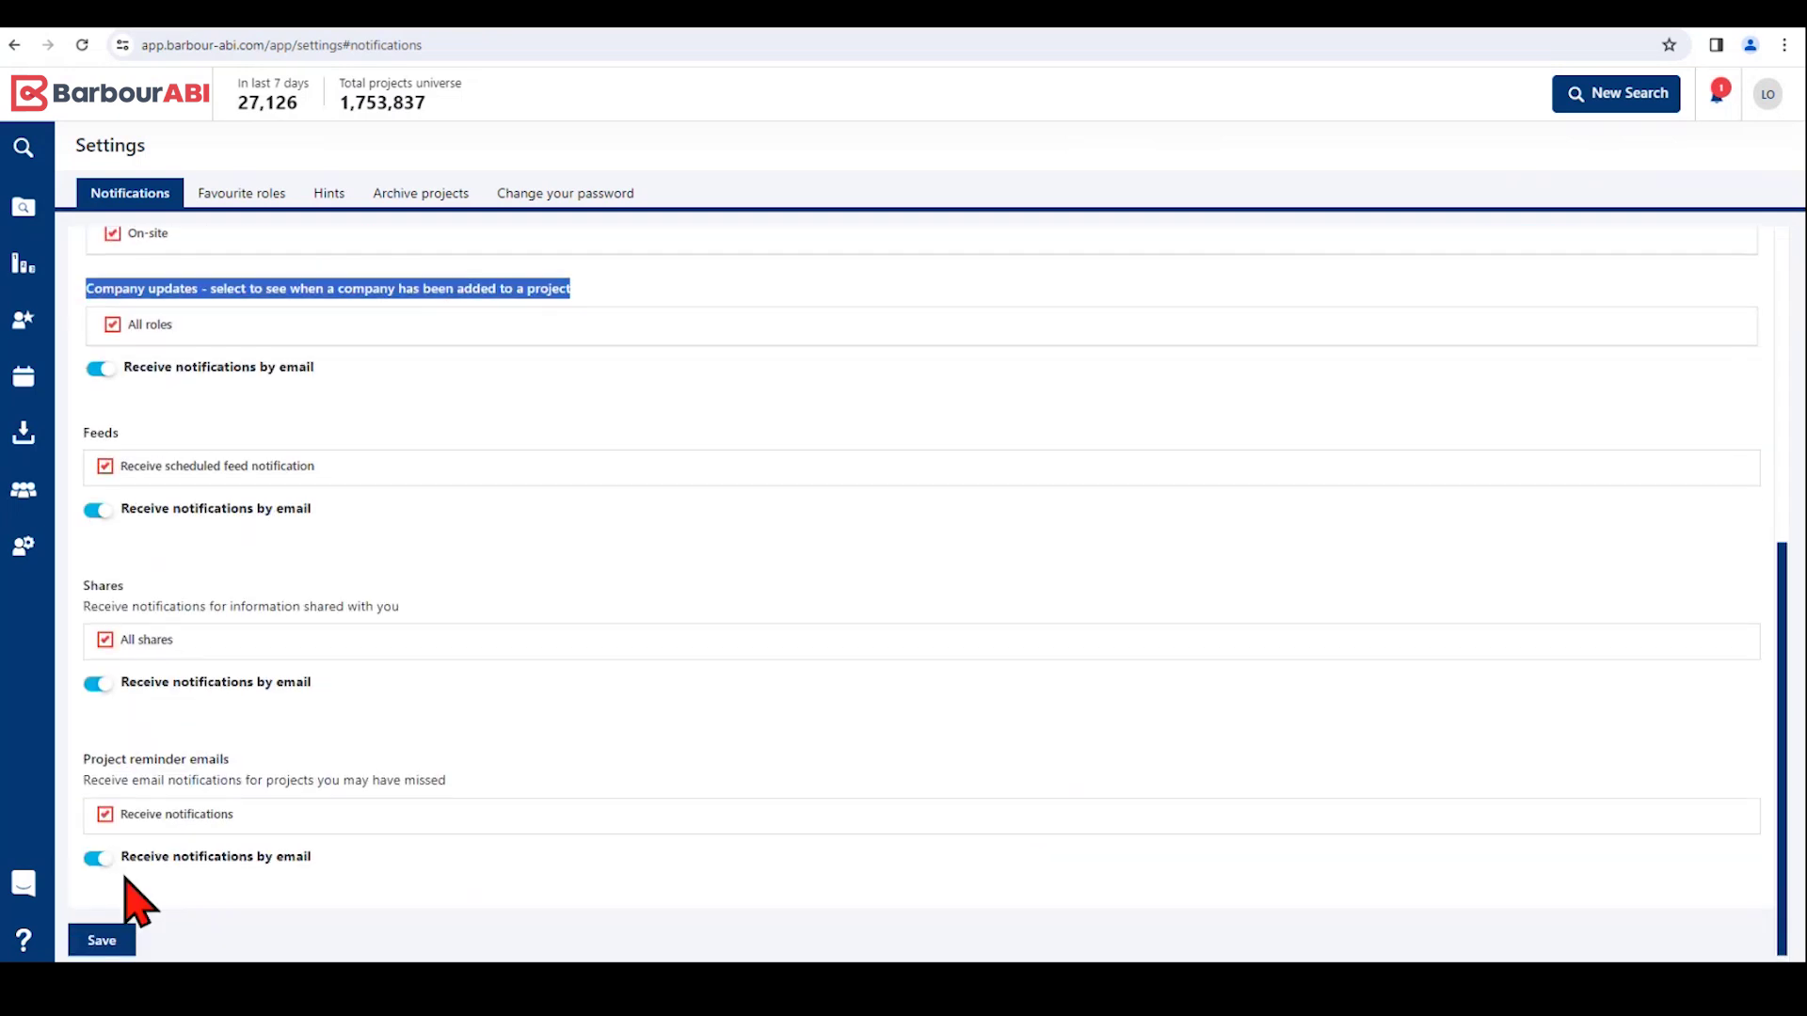
click(92, 945)
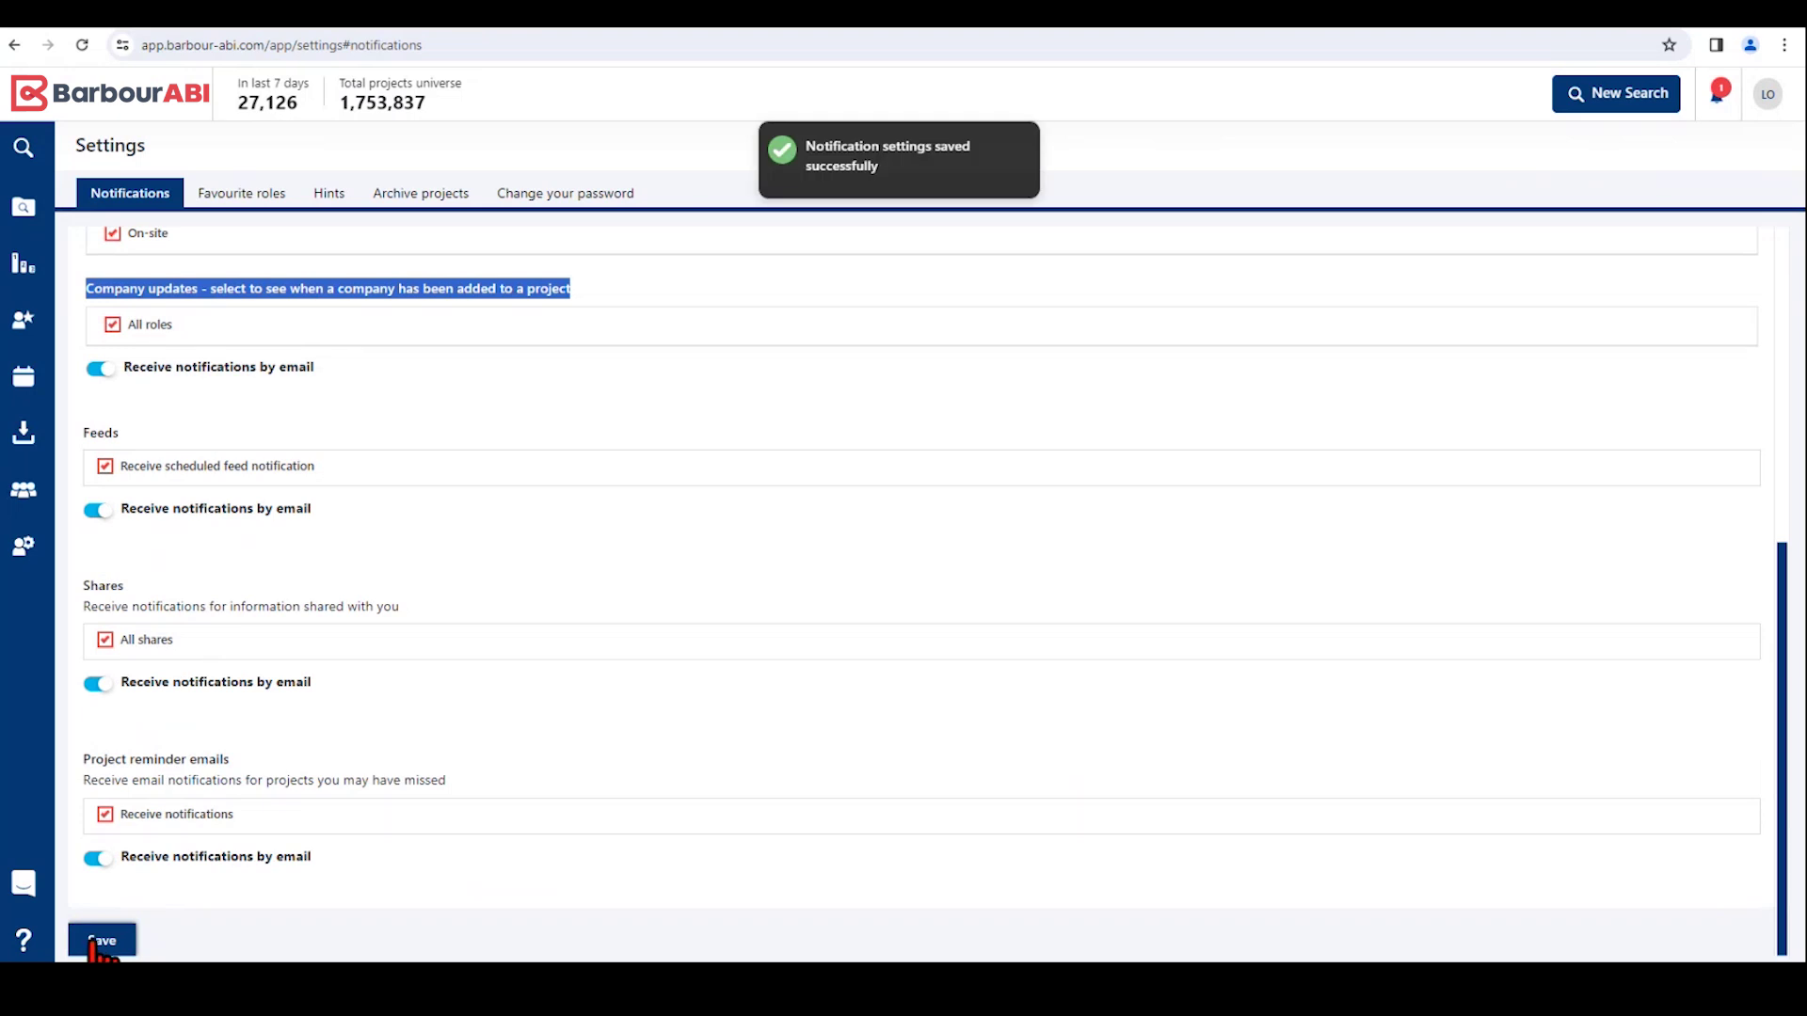
scroll(273, 706, up, 6)
click(235, 199)
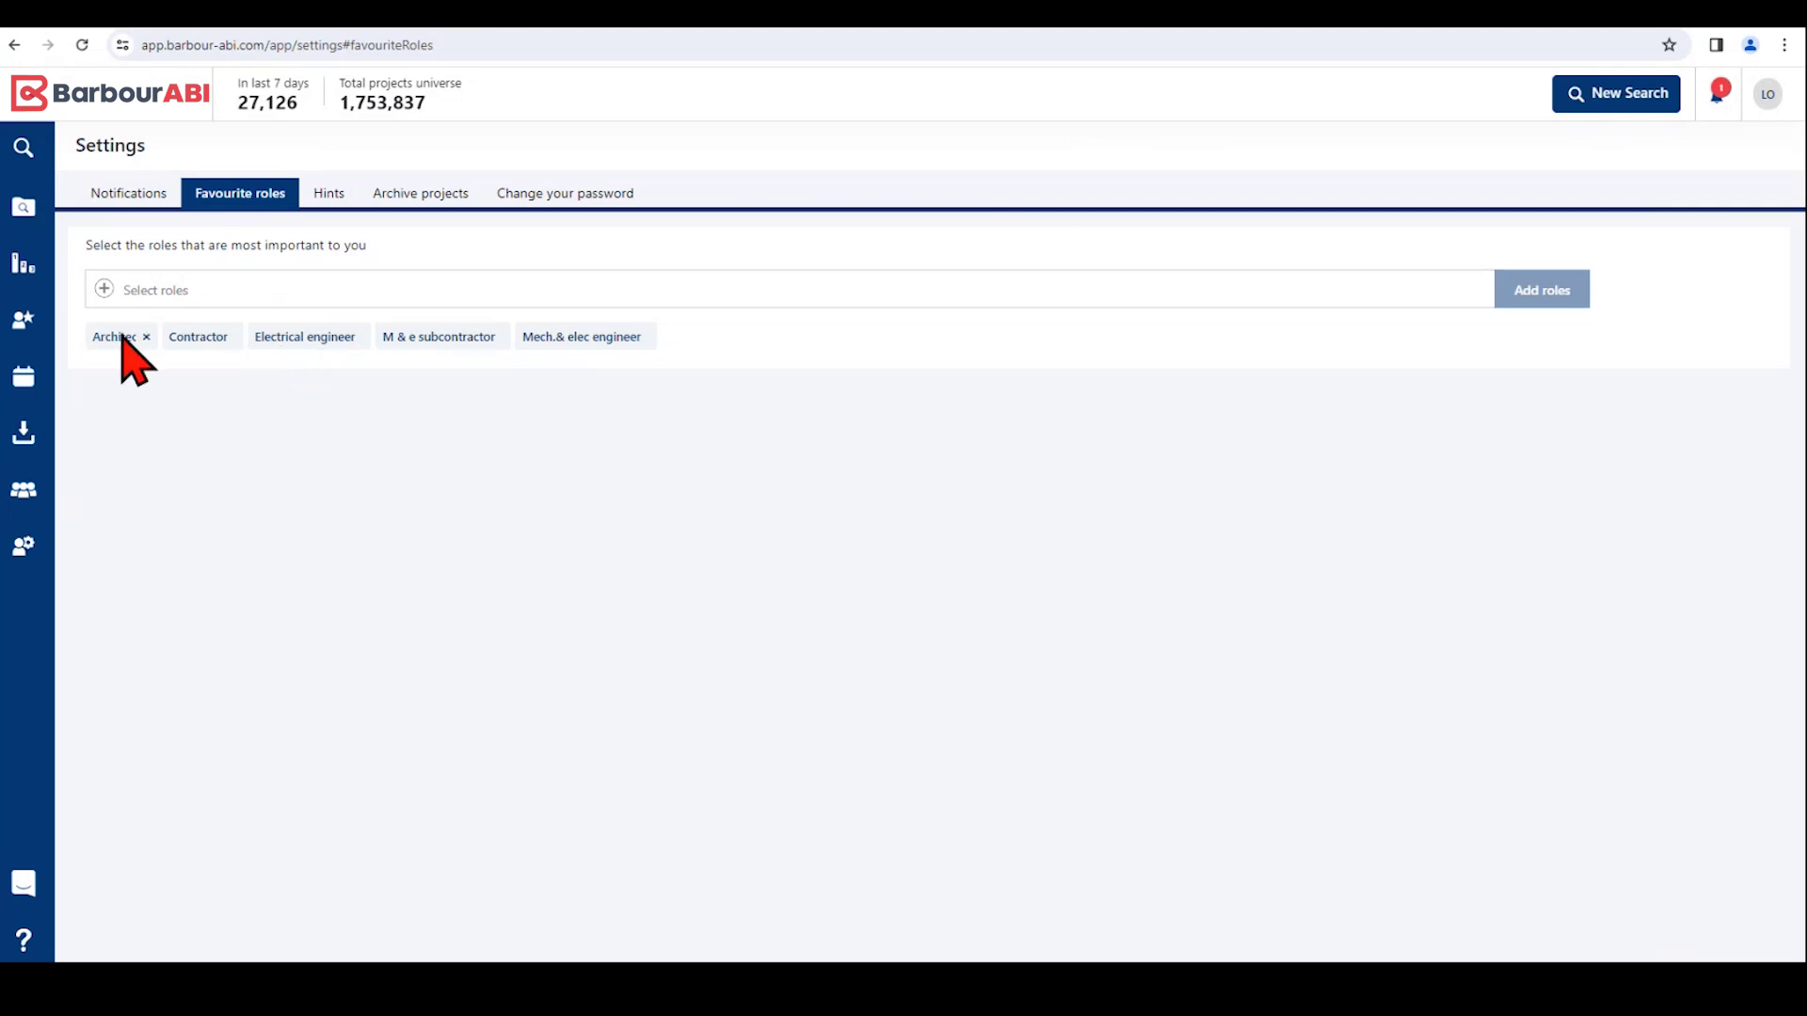
click(266, 331)
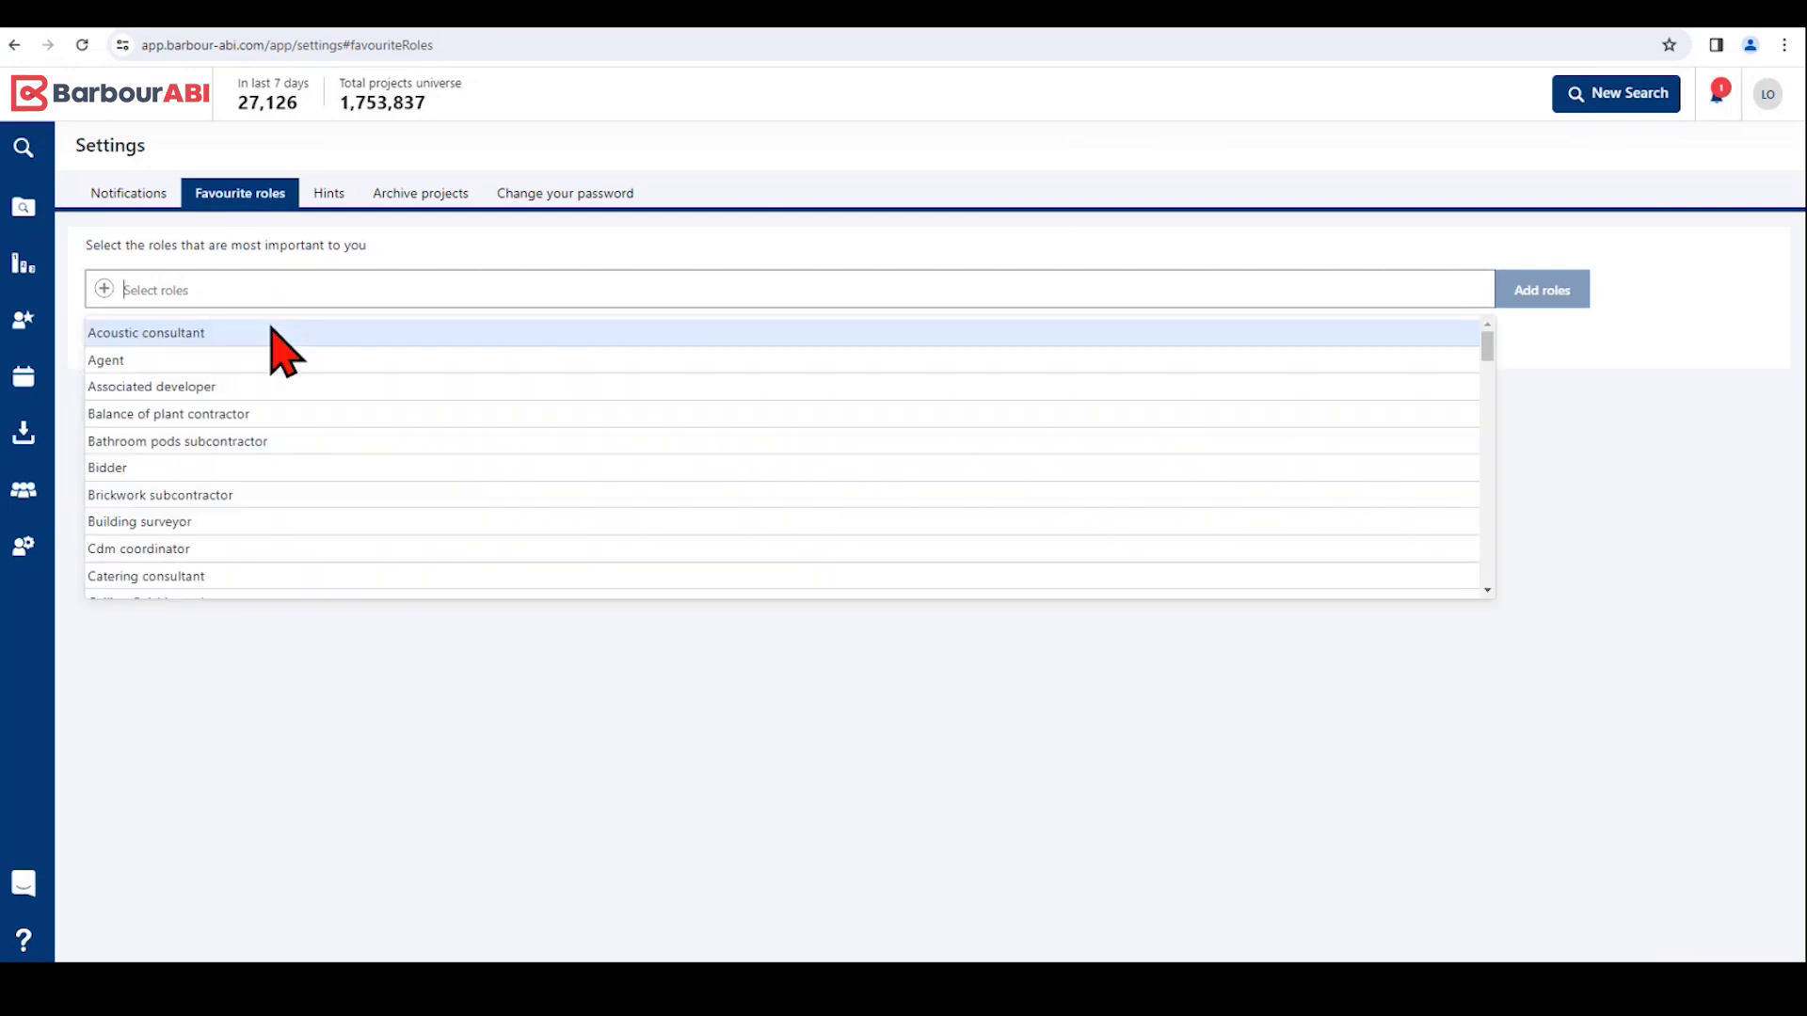
scroll(271, 369, down, 3)
scroll(262, 395, down, 2)
click(173, 327)
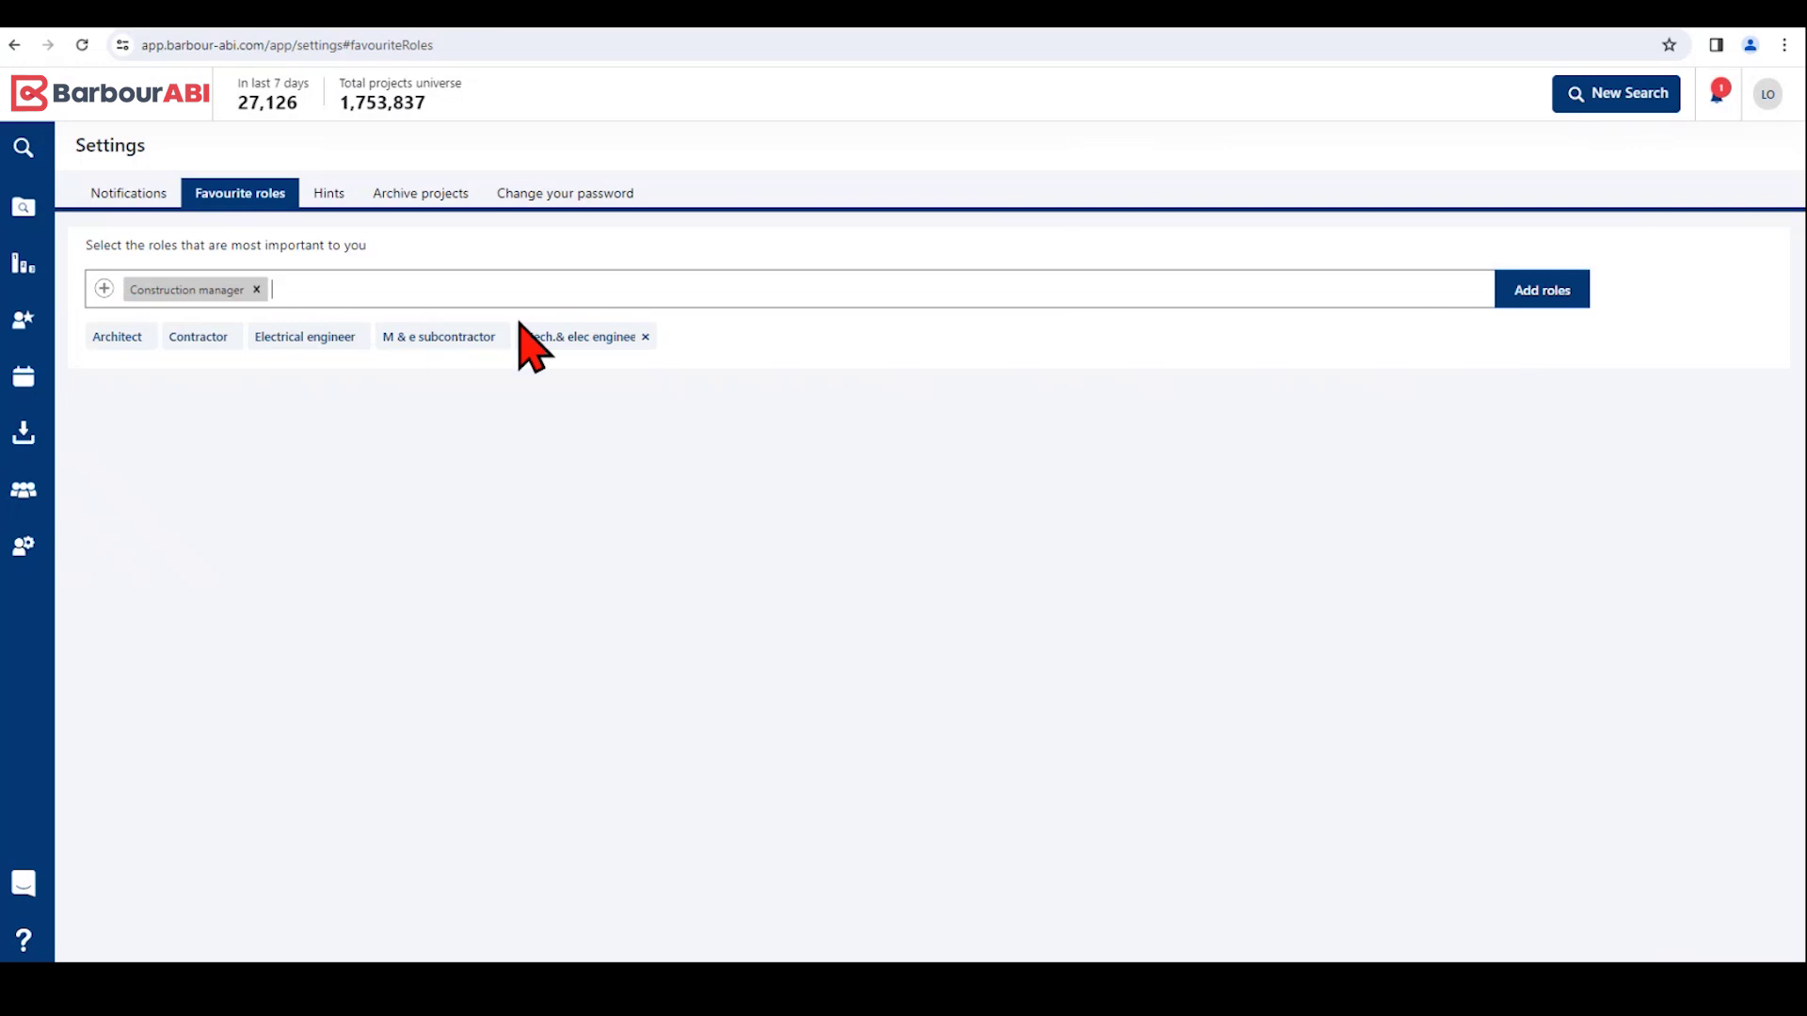
click(256, 289)
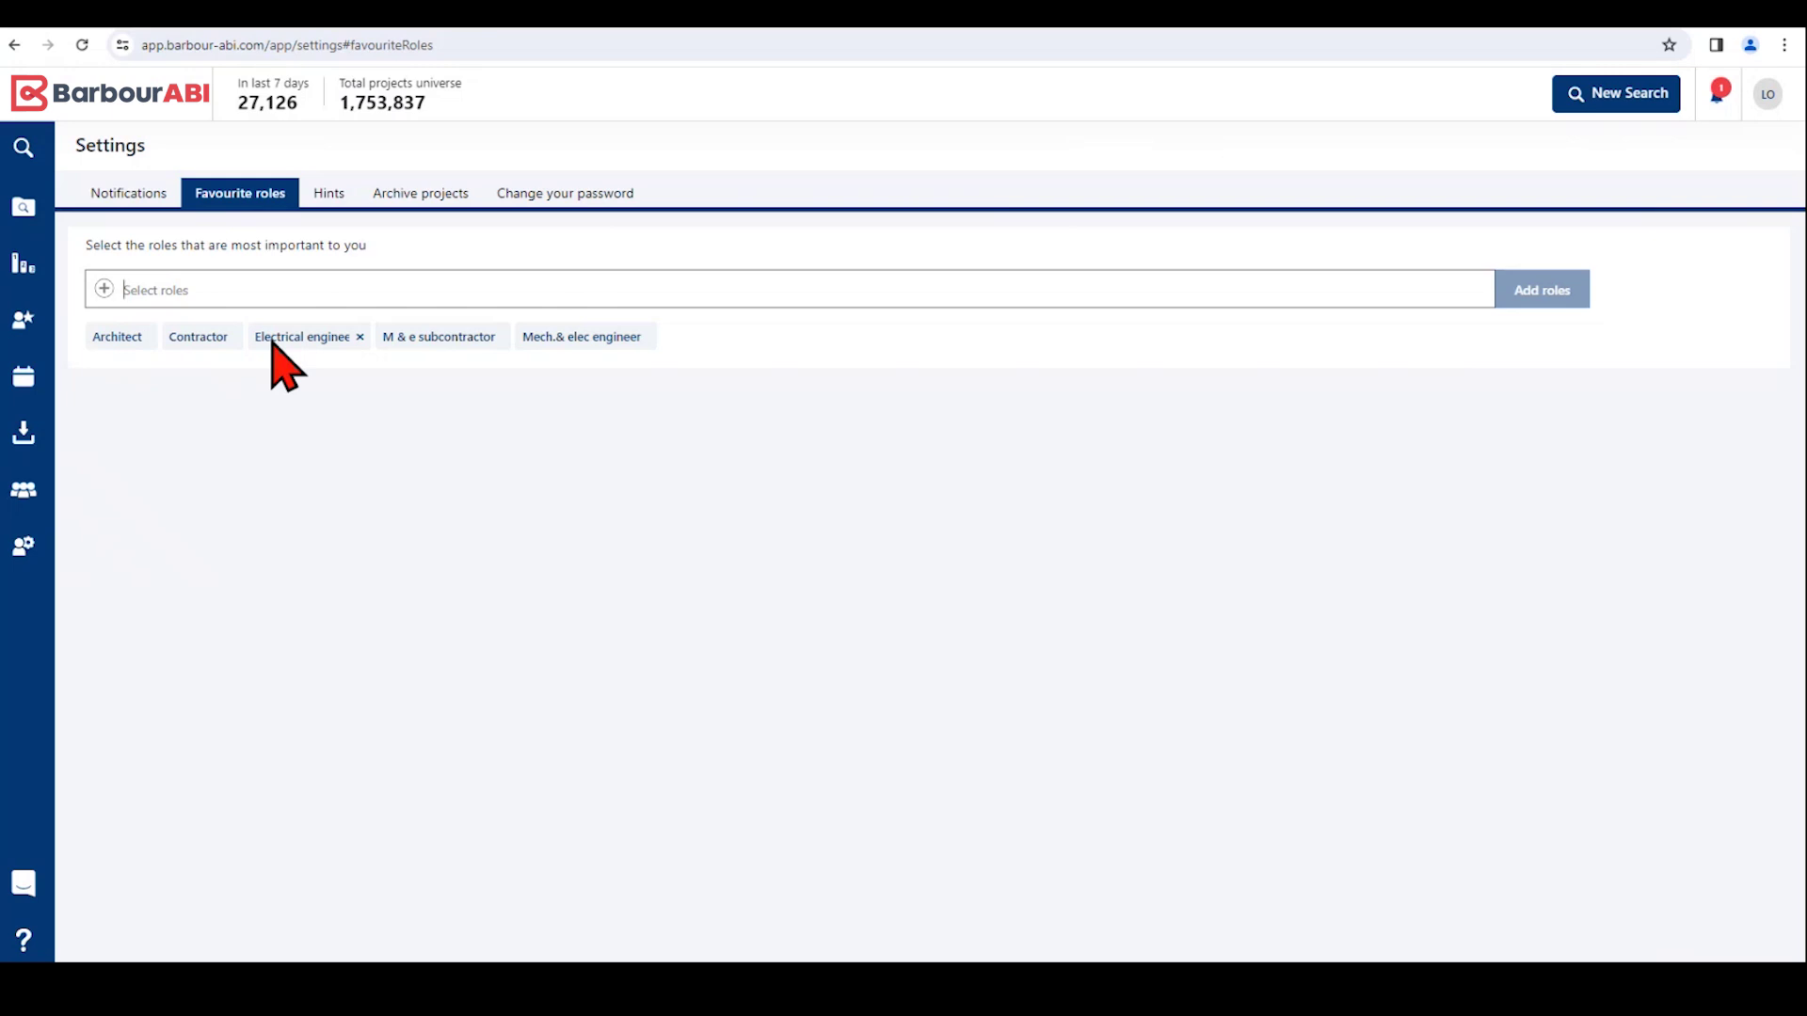
Step: Check that Show Hints is ticked, then view the Archive projects settings
click(320, 198)
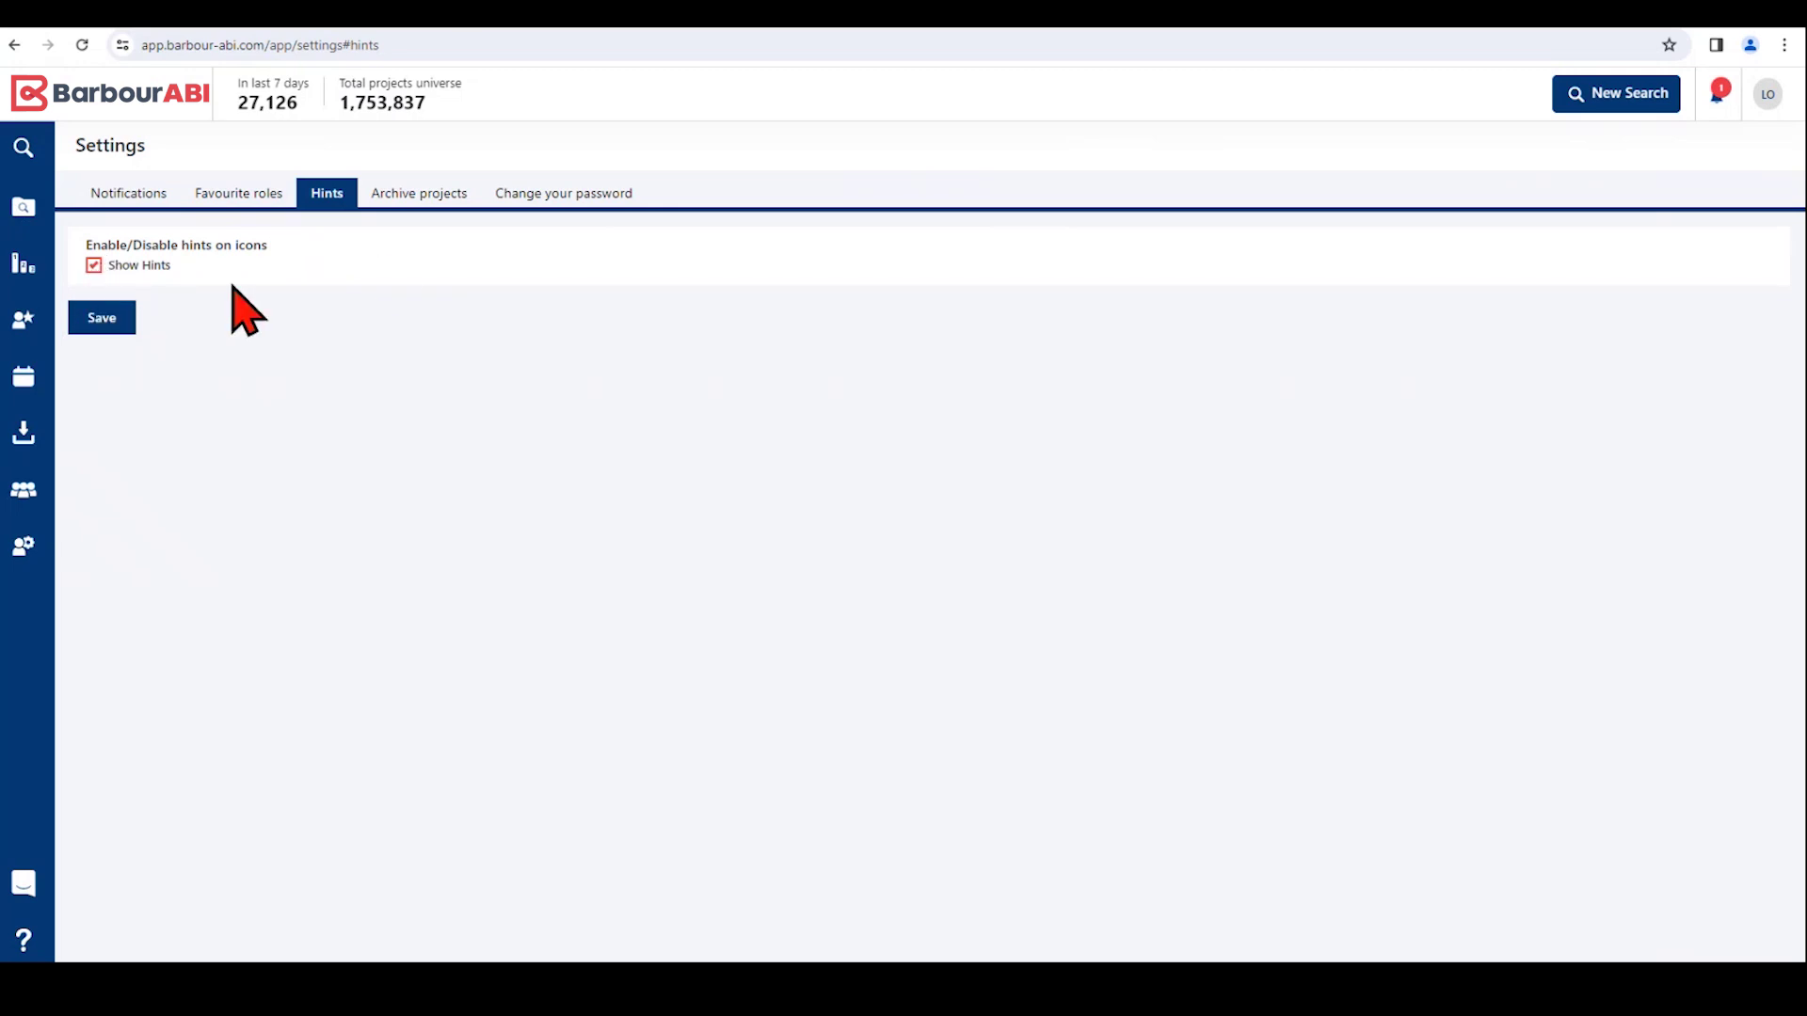
click(414, 194)
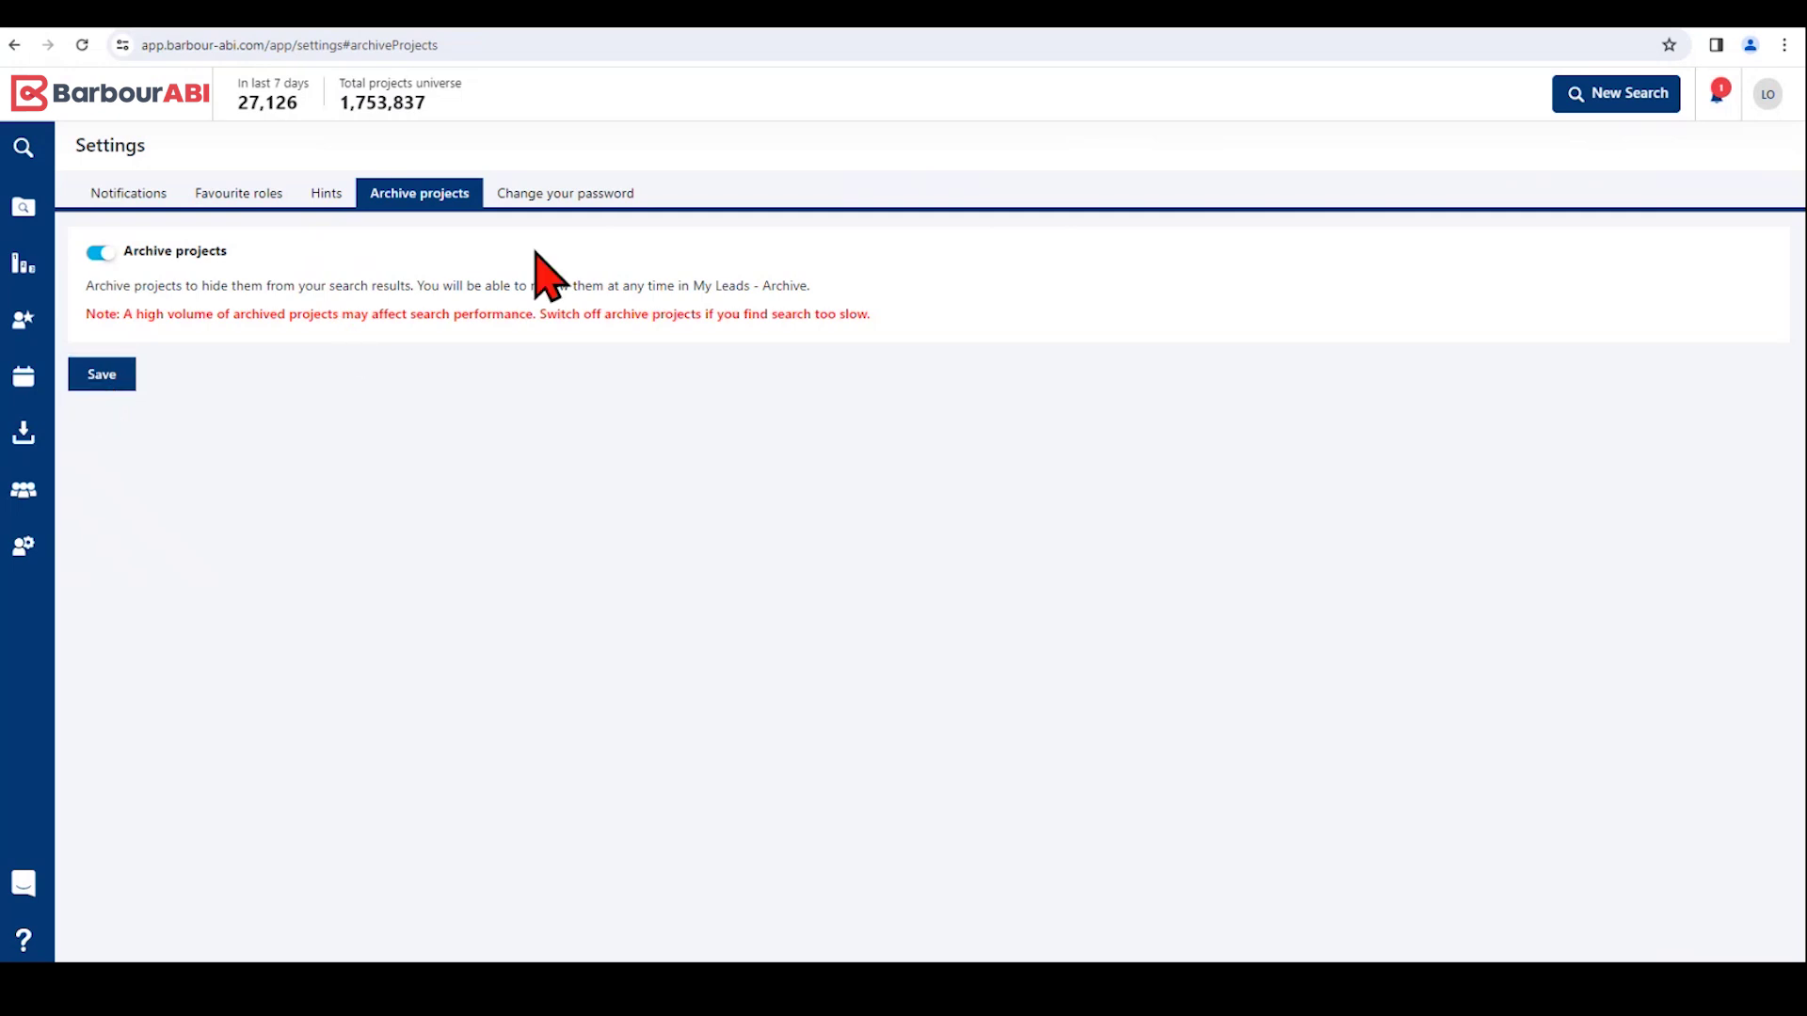
Step: Bring up the Change your password form with its blank password fields
click(562, 195)
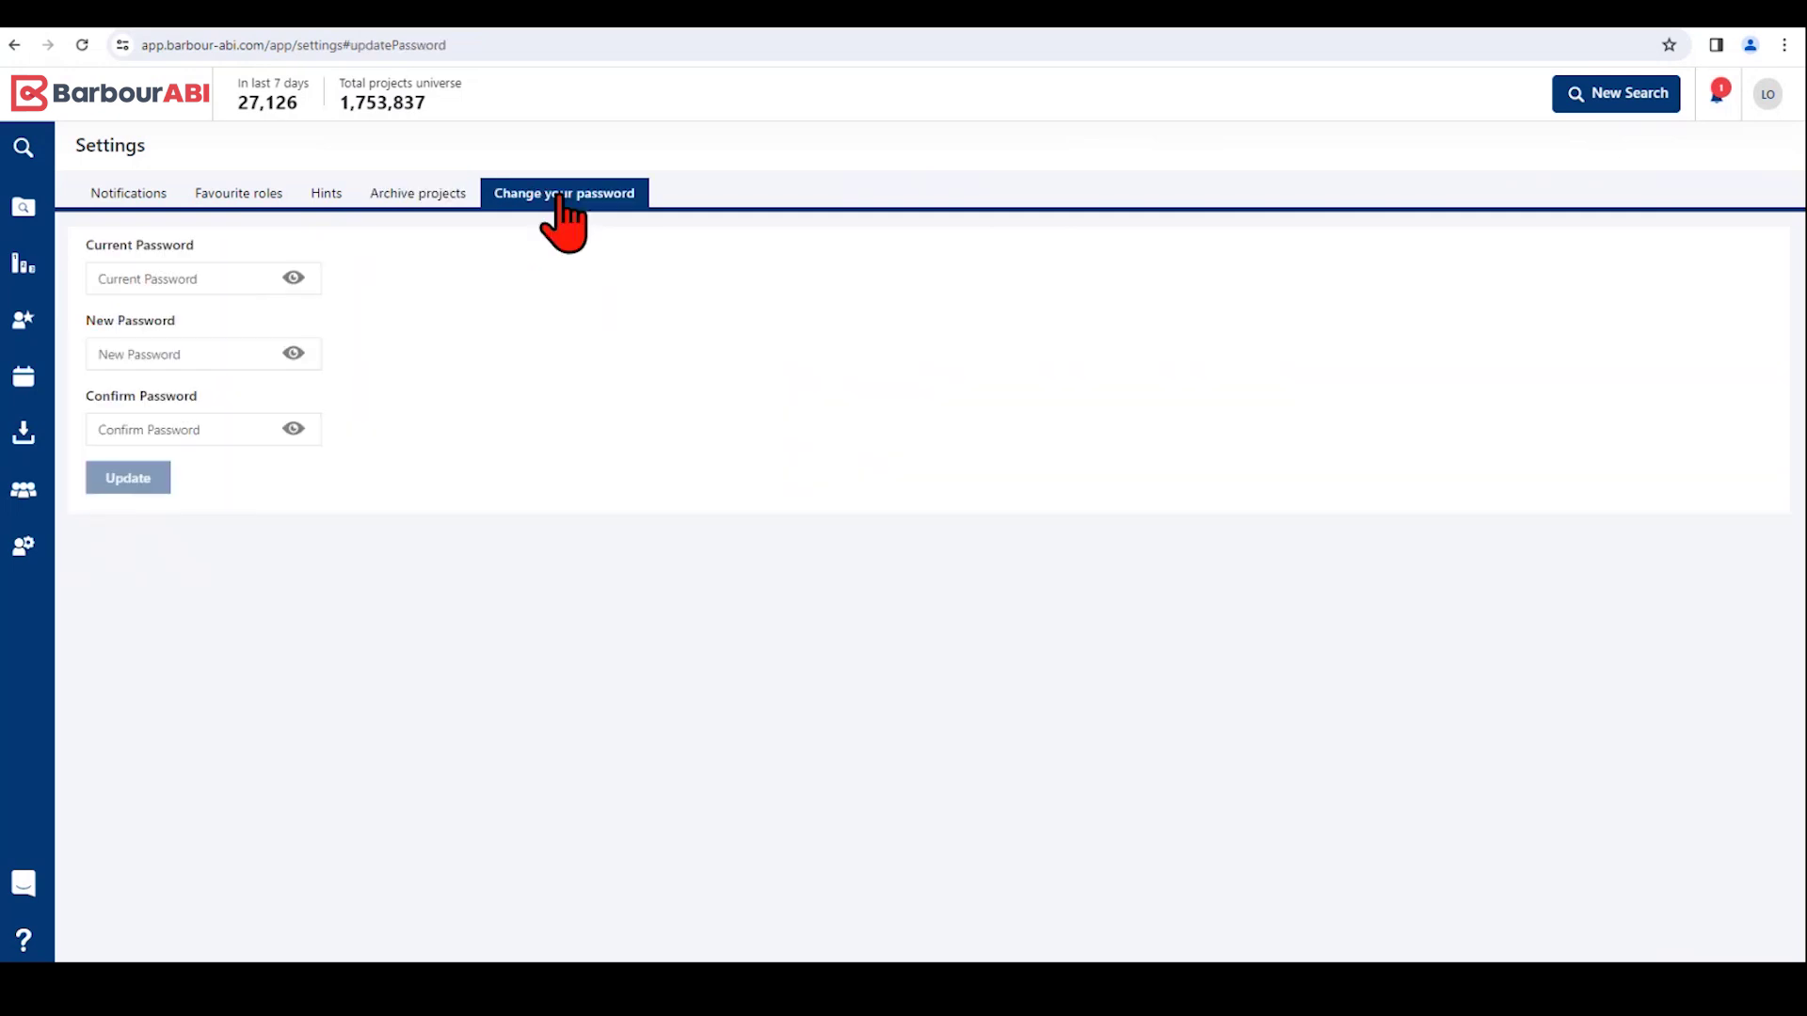